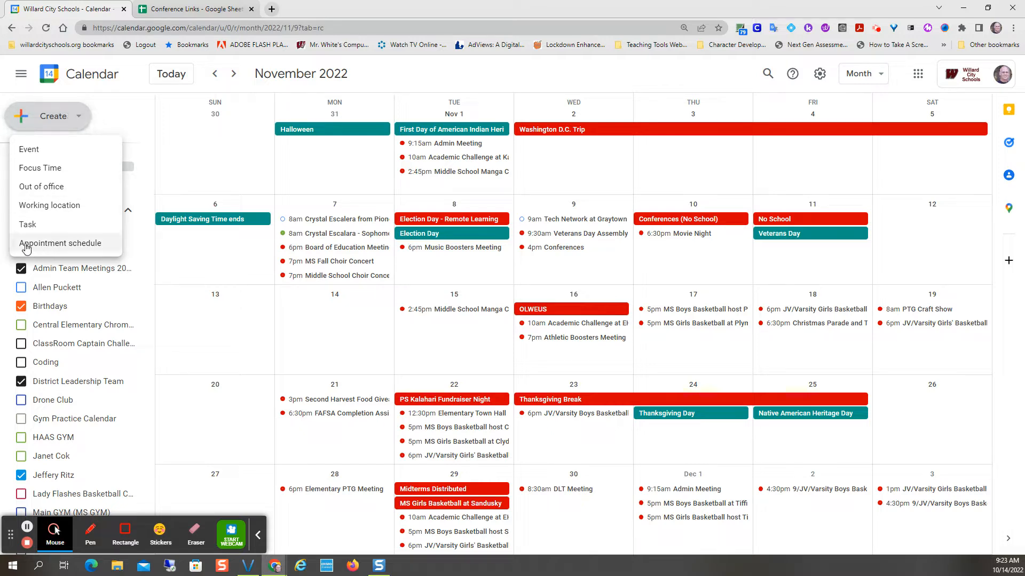
click(916, 76)
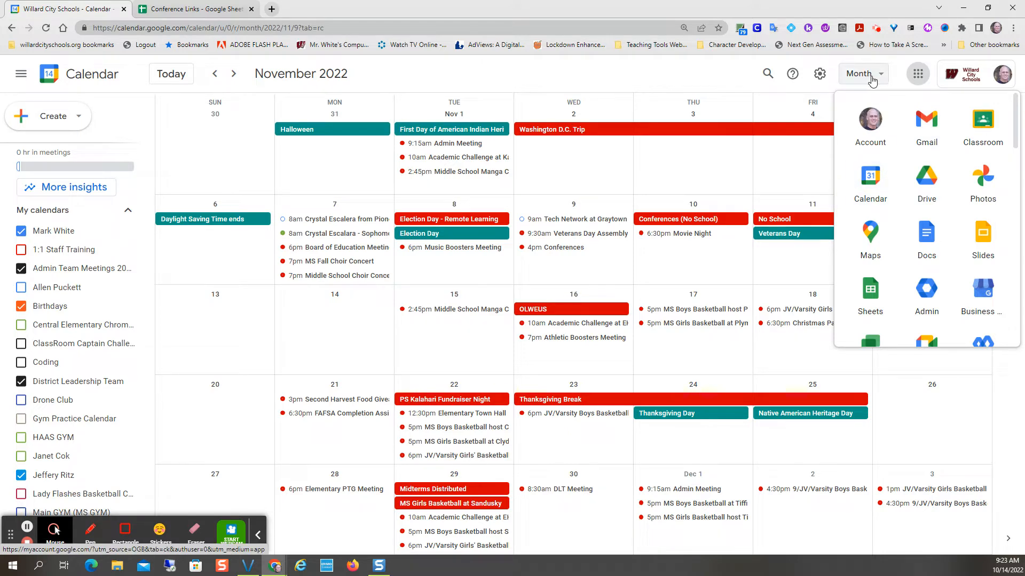
click(60, 121)
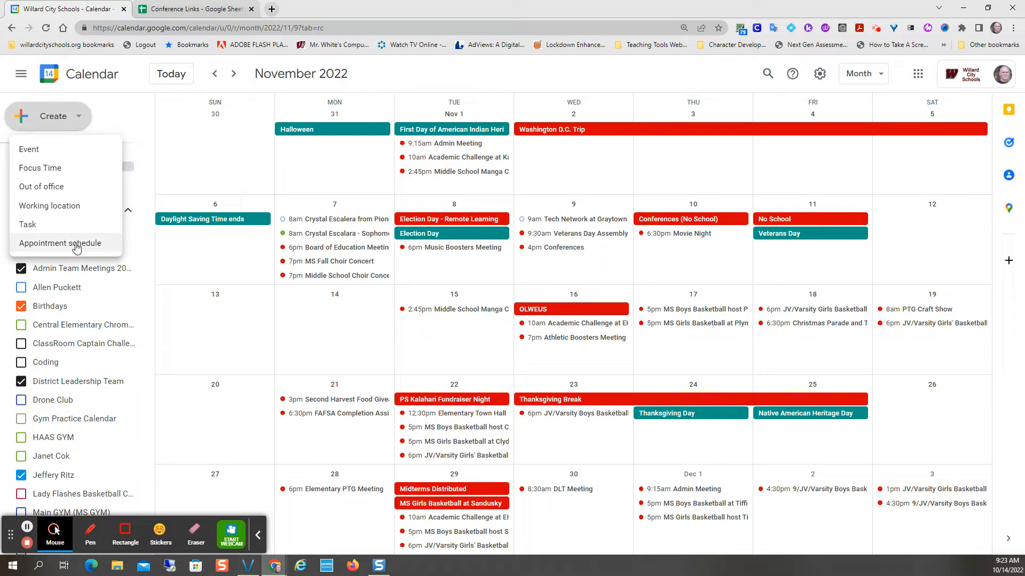
- Examine the appointment schedules option in the general calendar settings and return to the calendar
click(819, 75)
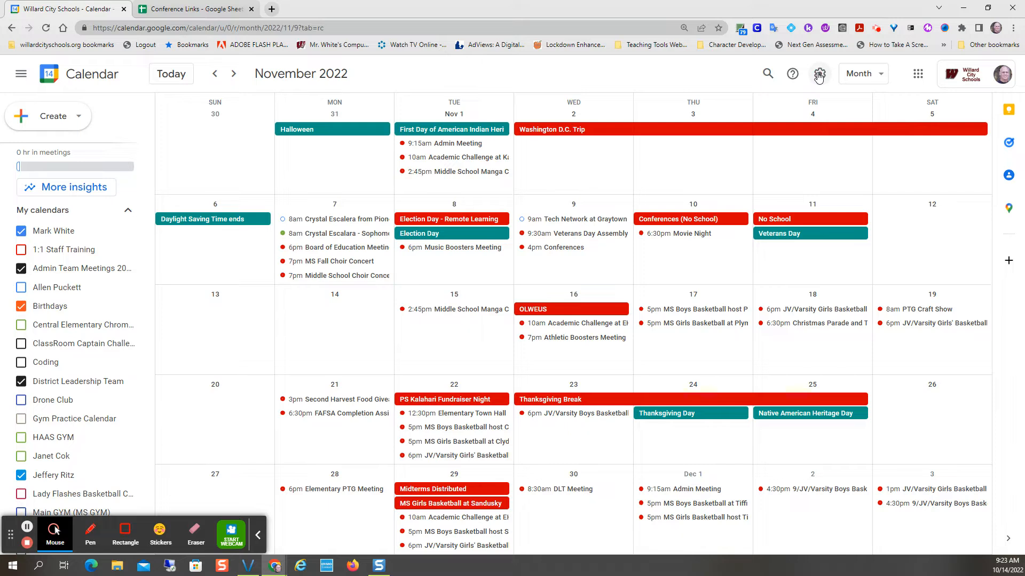
click(819, 75)
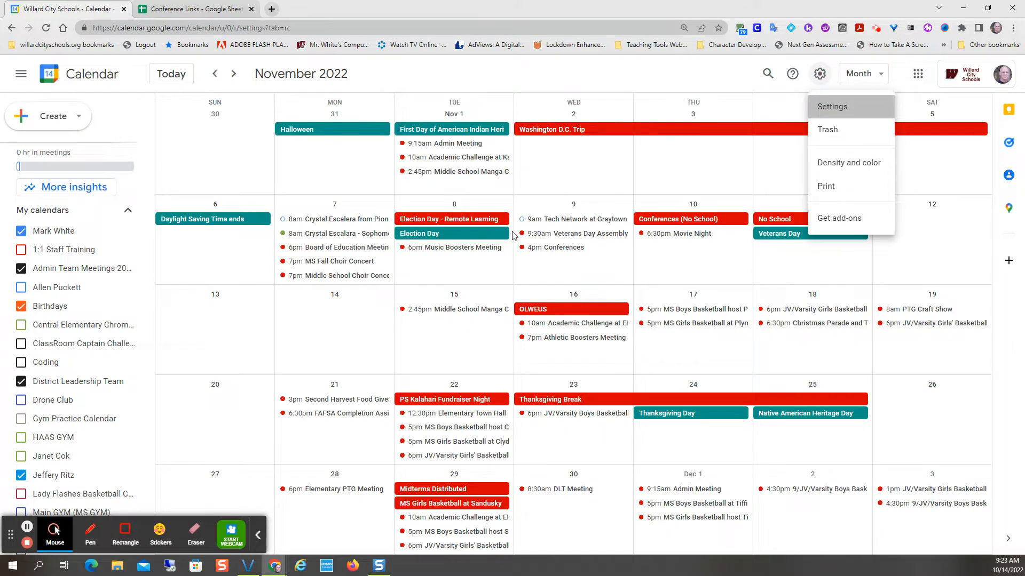
scroll(591, 258, down, 10)
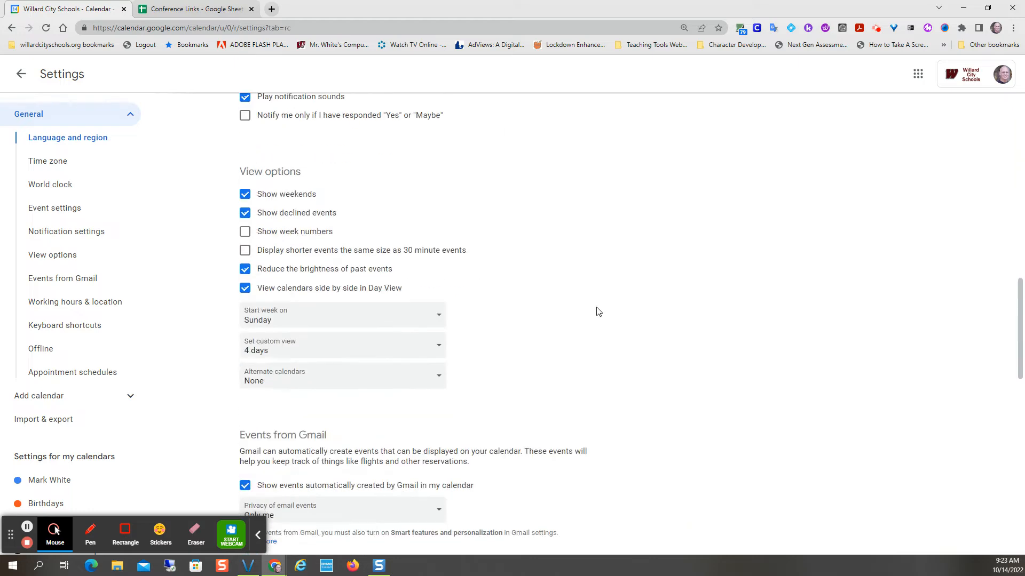
scroll(603, 303, down, 10)
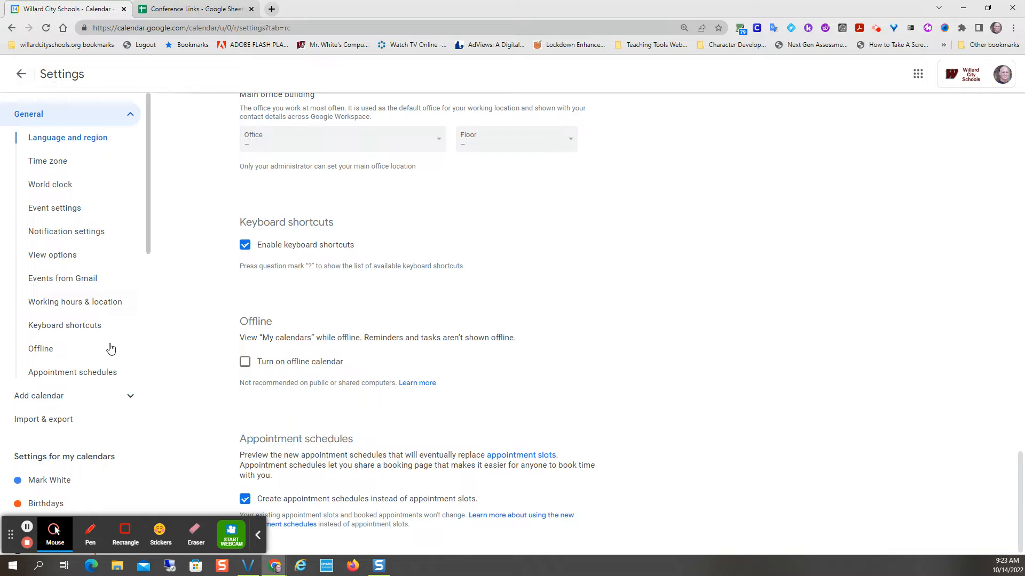
click(21, 73)
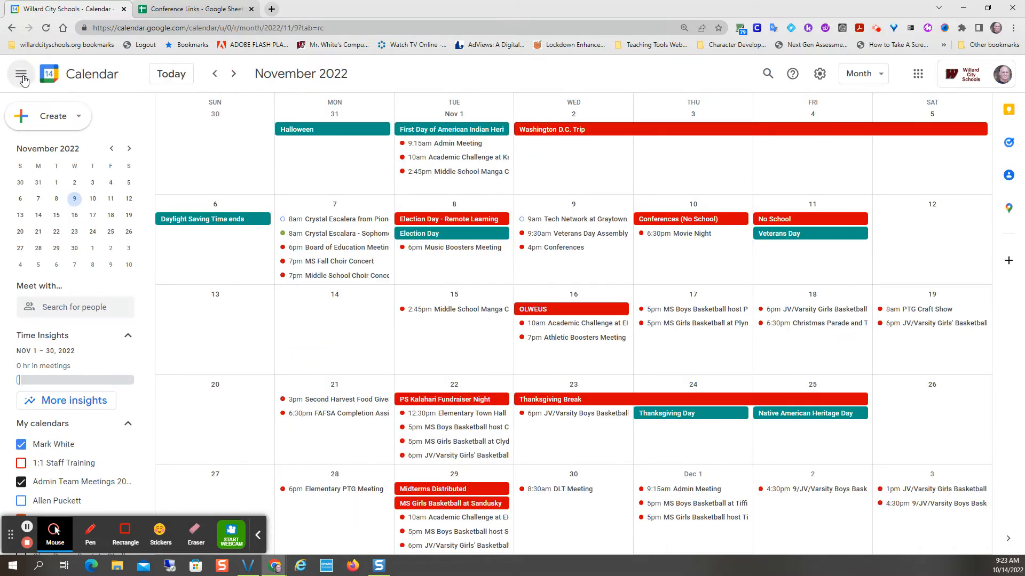
click(59, 127)
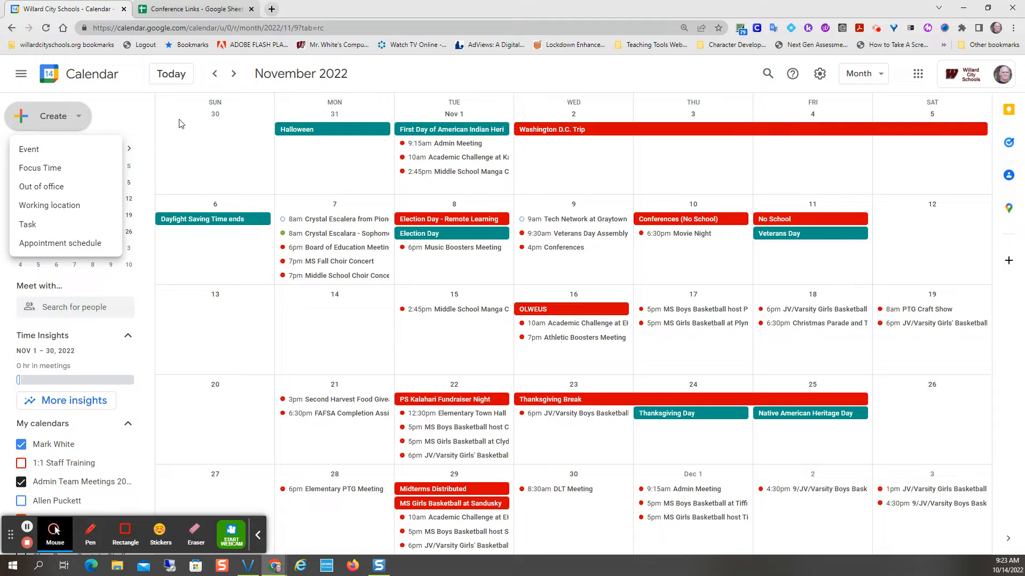
click(420, 79)
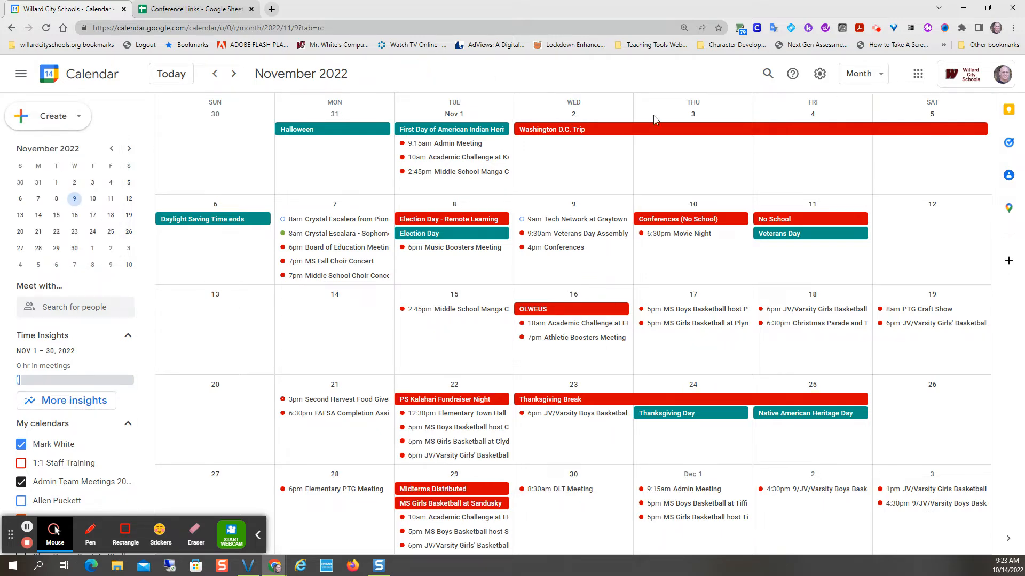
- Switch the November 2022 calendar from month view to week view
click(870, 78)
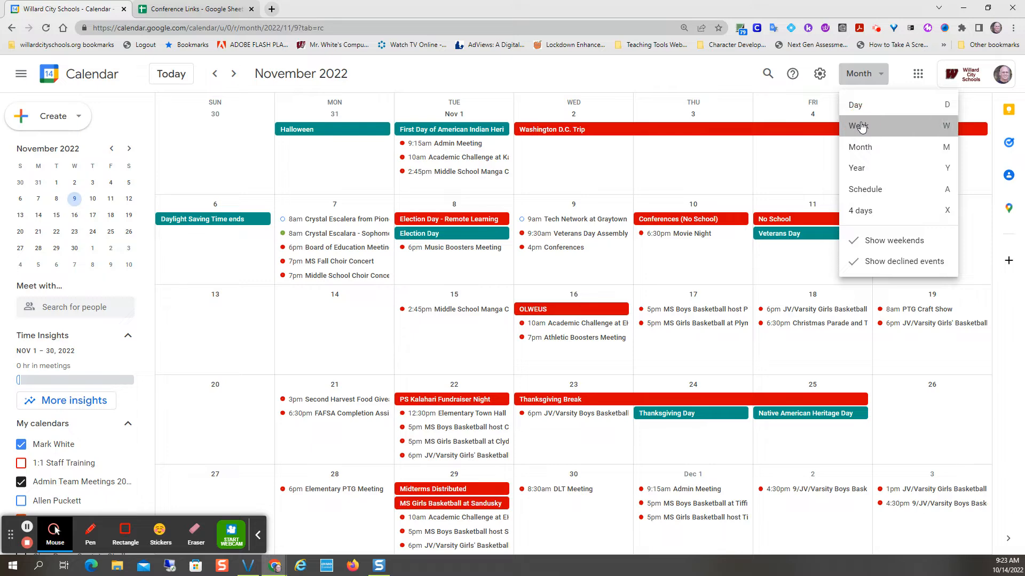
click(859, 126)
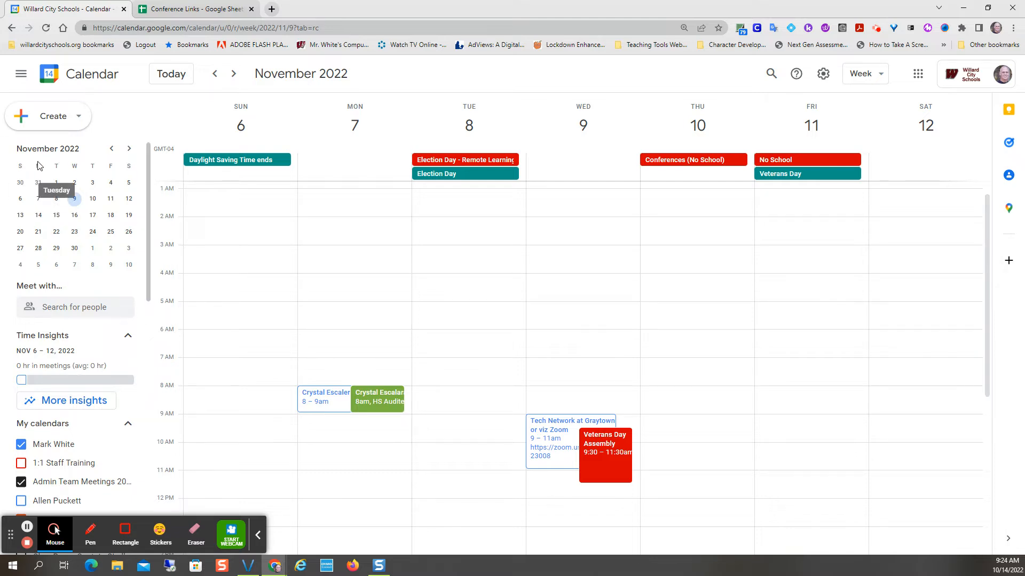
click(111, 149)
click(129, 149)
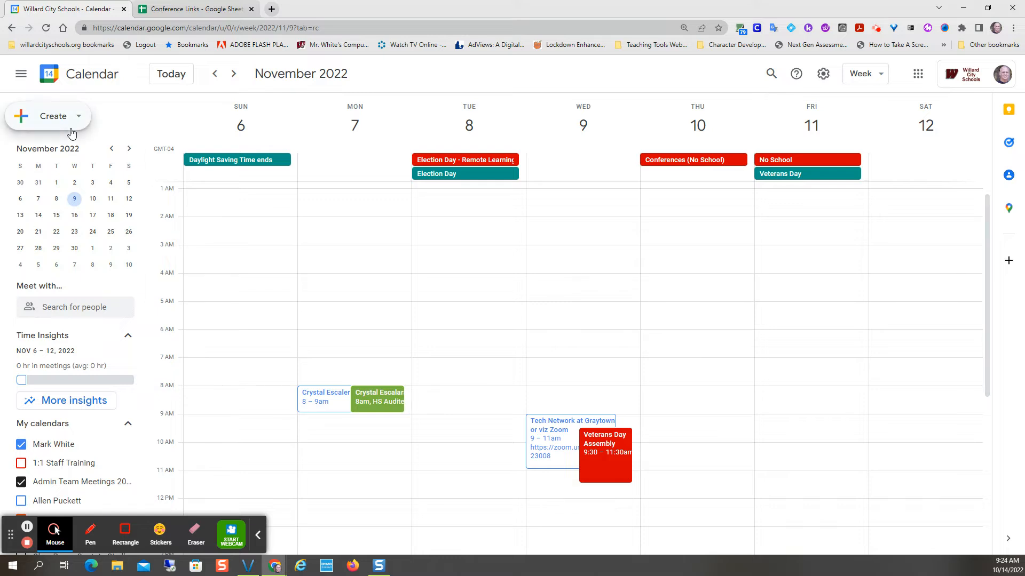
- Create a new appointment schedule titled "Parent Teacher Conferences"
click(63, 115)
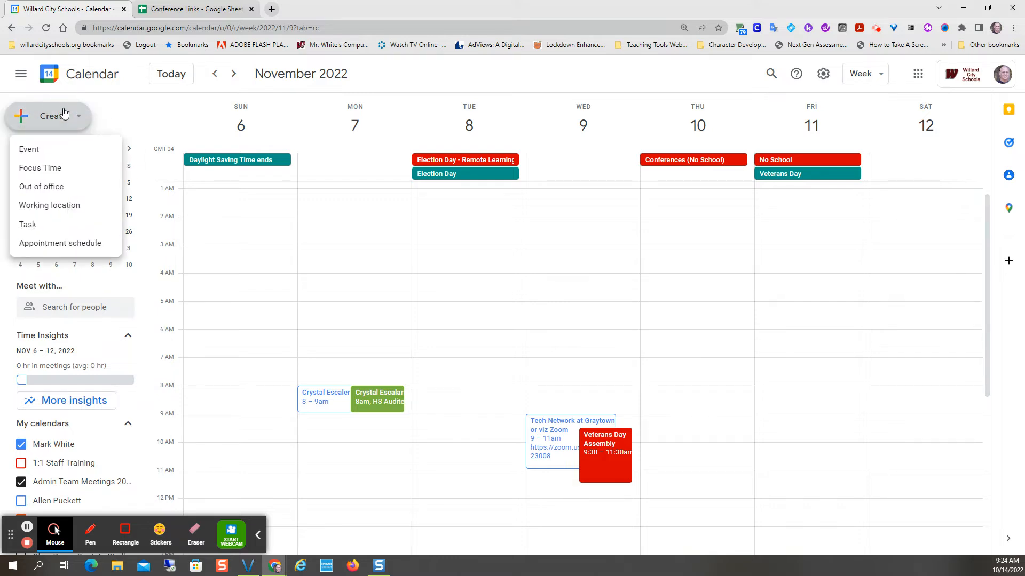
click(45, 245)
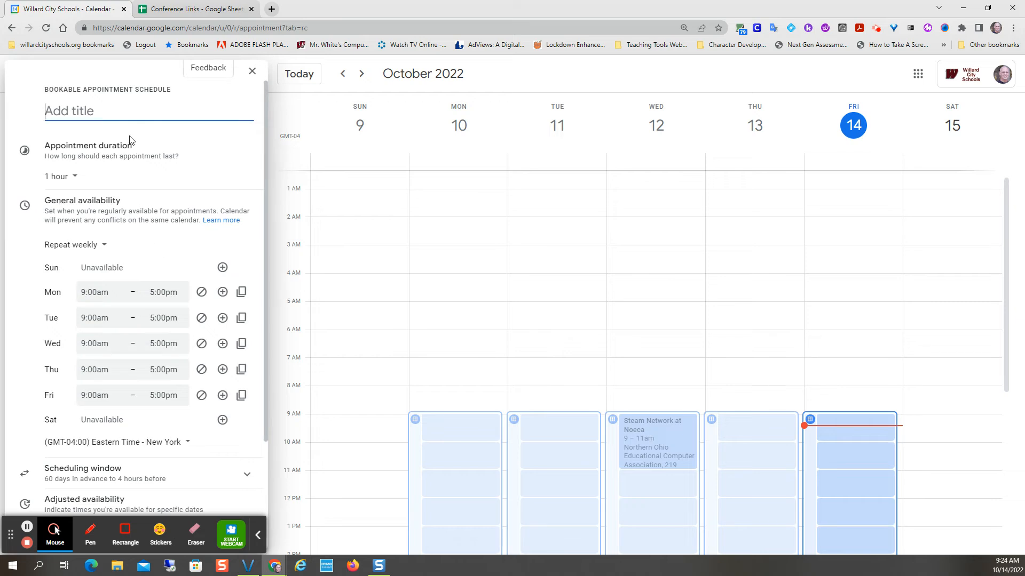
text(Parent TEach)
key(BackSpace)
key(BackSpace)
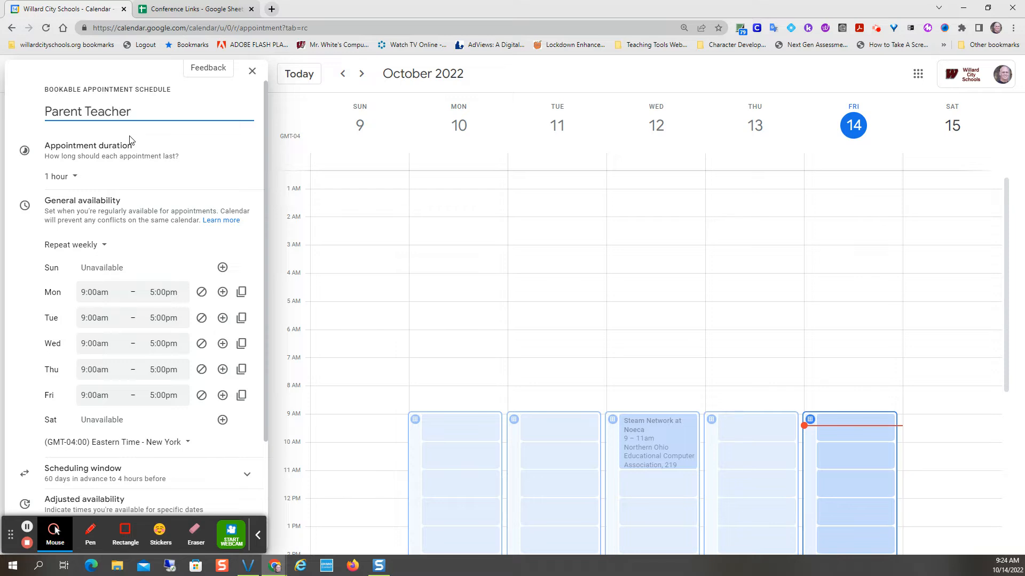
text(nces)
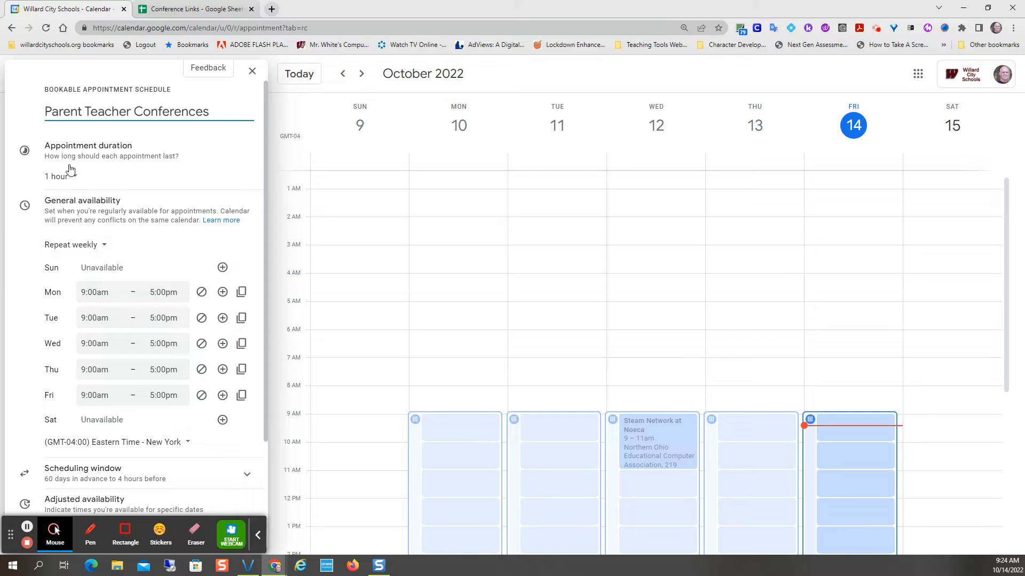
- Set the appointment duration to 30 minutes and the availability to "Does not repeat"
click(59, 179)
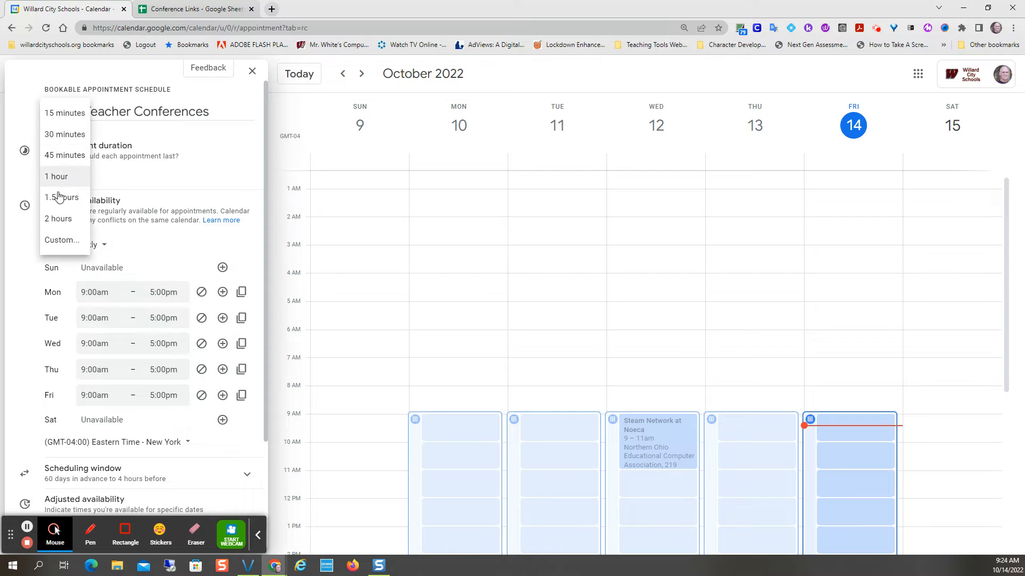
click(56, 138)
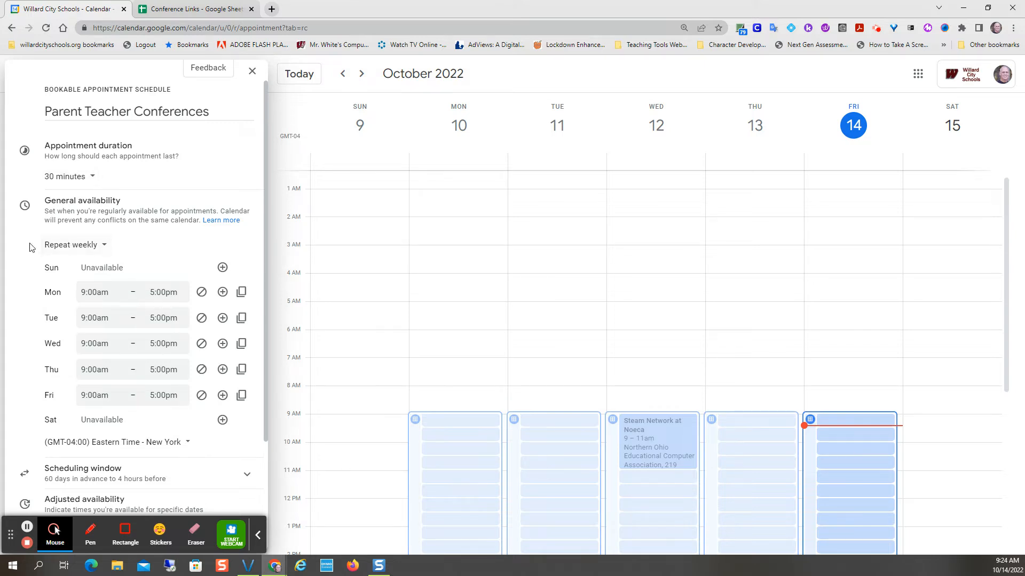
click(83, 247)
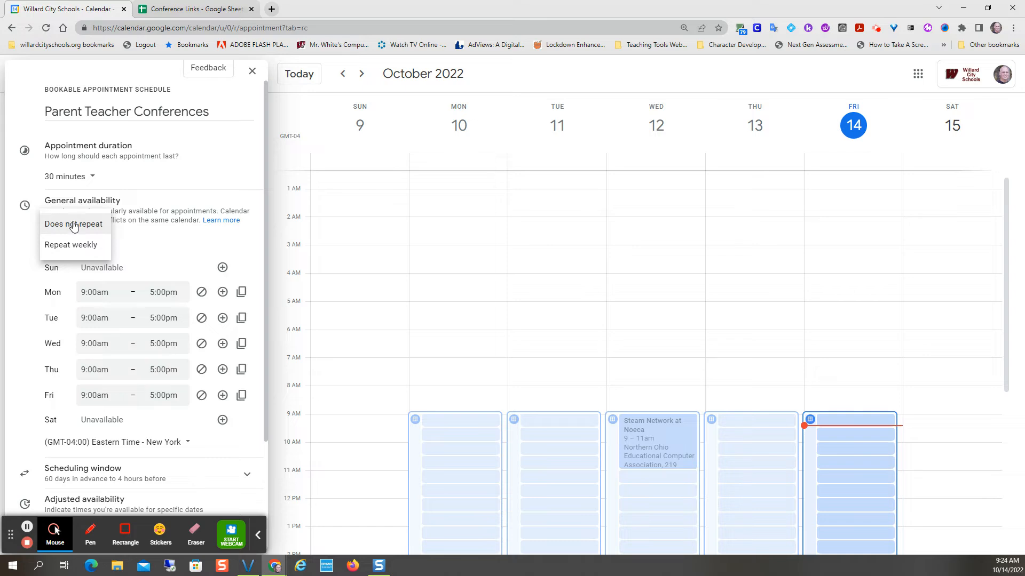
click(76, 227)
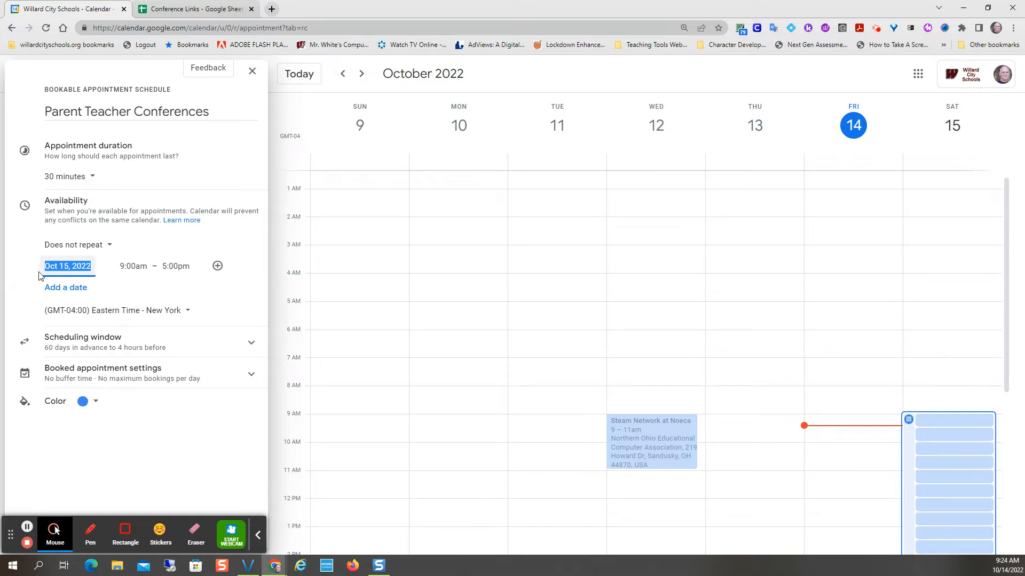
- Set the availability date to Nov 9, 2022 with a start time of 4:00pm
click(60, 266)
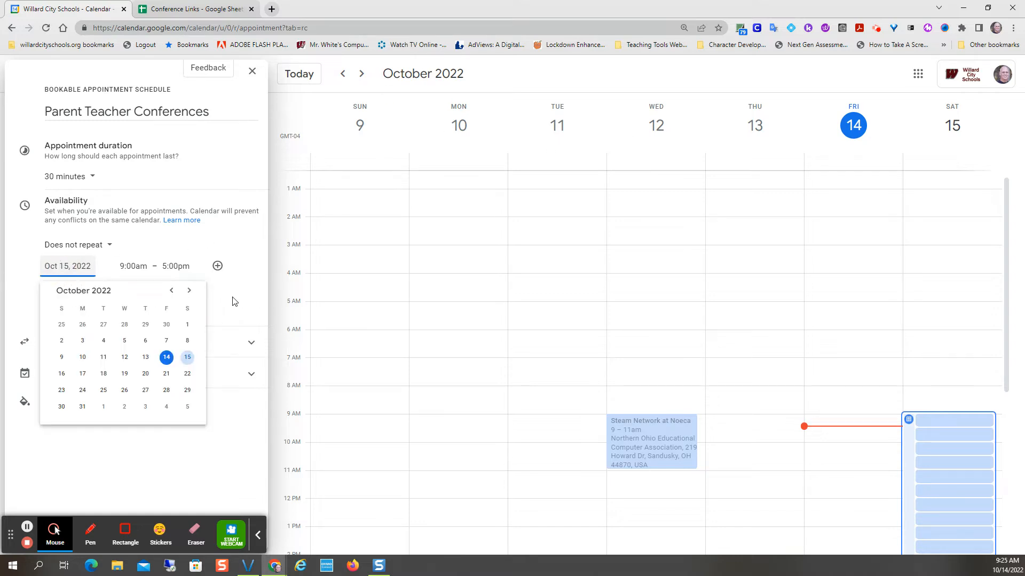
click(190, 291)
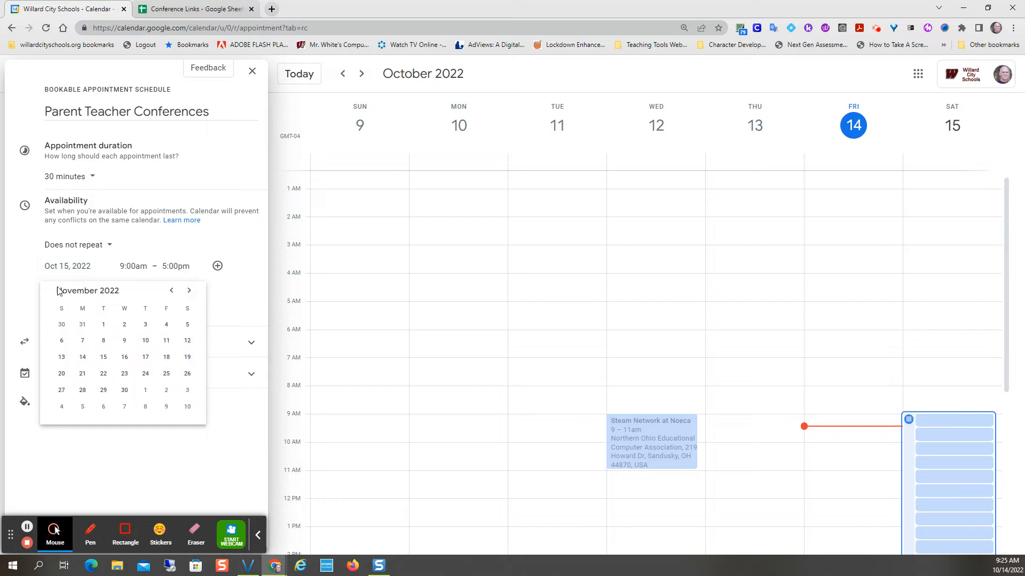
click(124, 342)
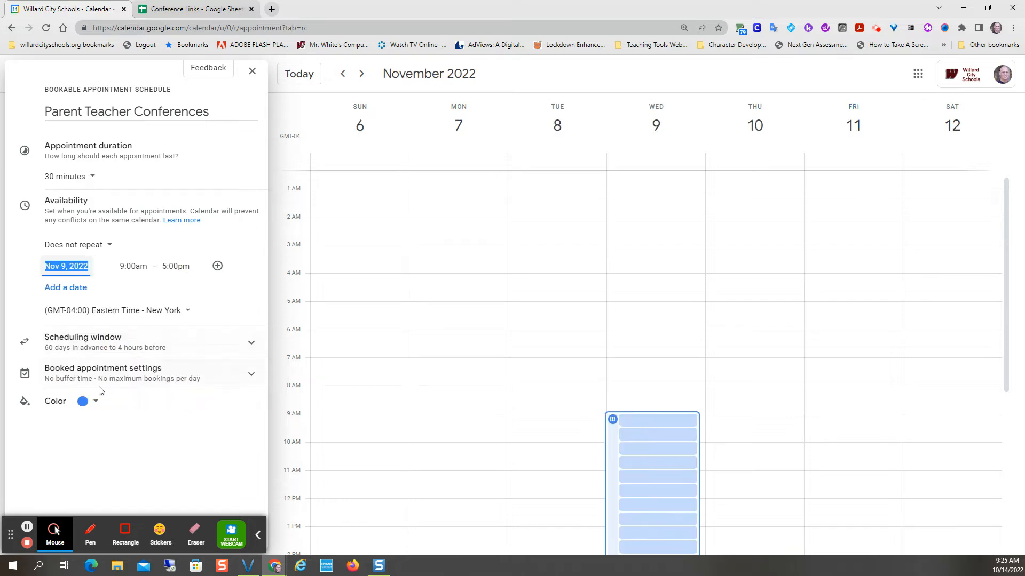
click(125, 266)
scroll(132, 326, down, 6)
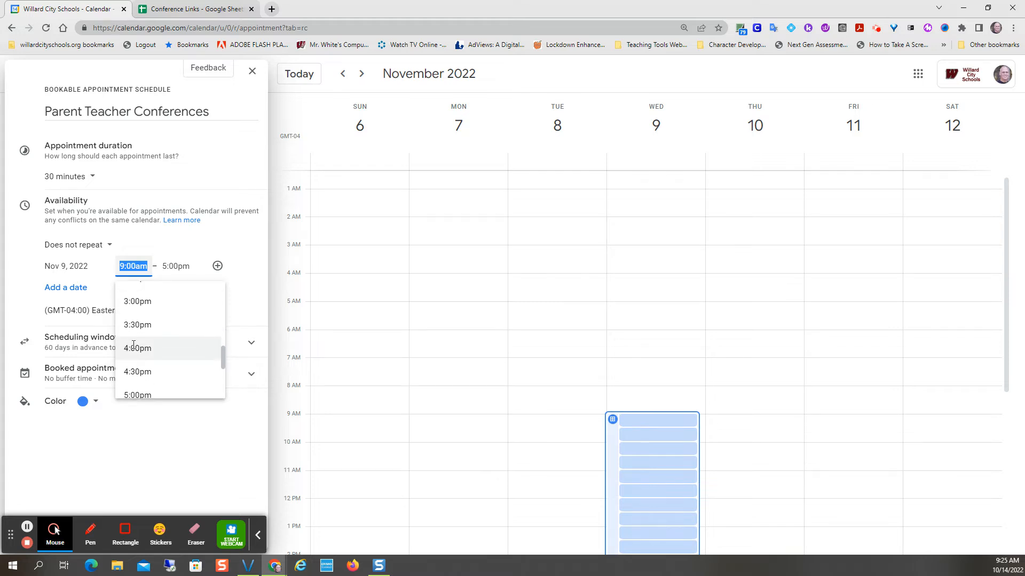
click(132, 347)
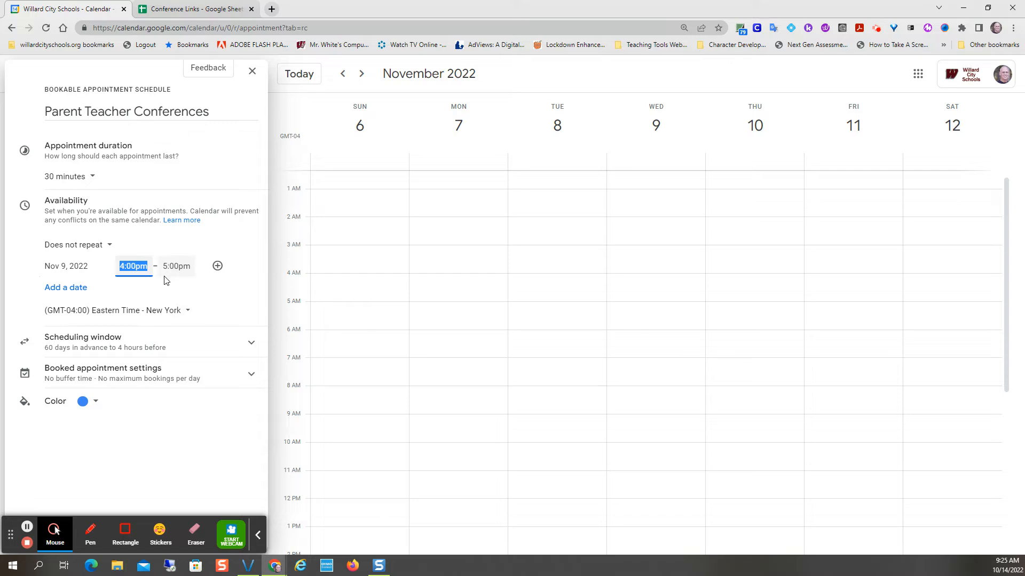
- Add a second availability period on Nov 9, 2022 from 6:00pm to 8:00pm
click(216, 267)
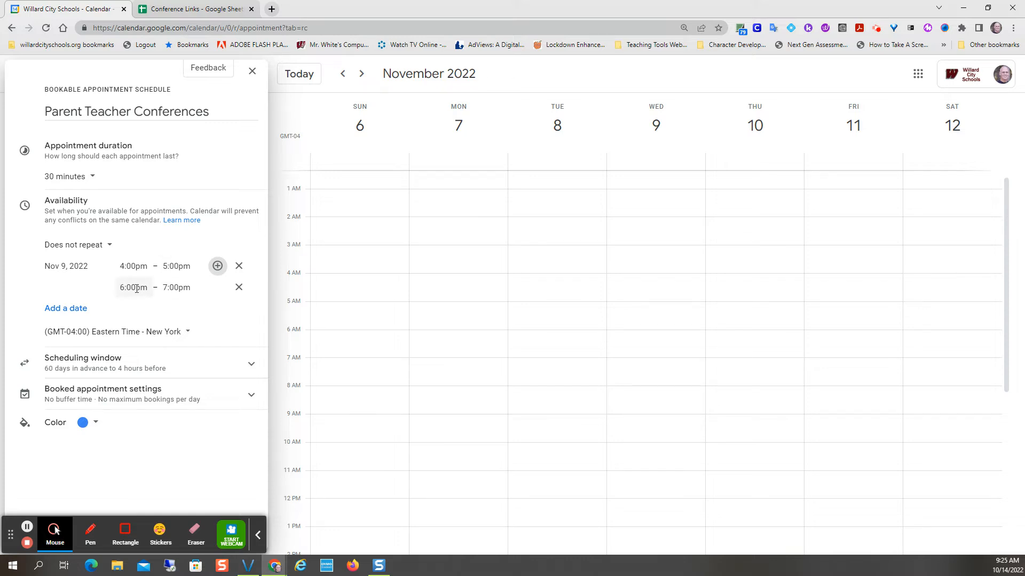
click(169, 290)
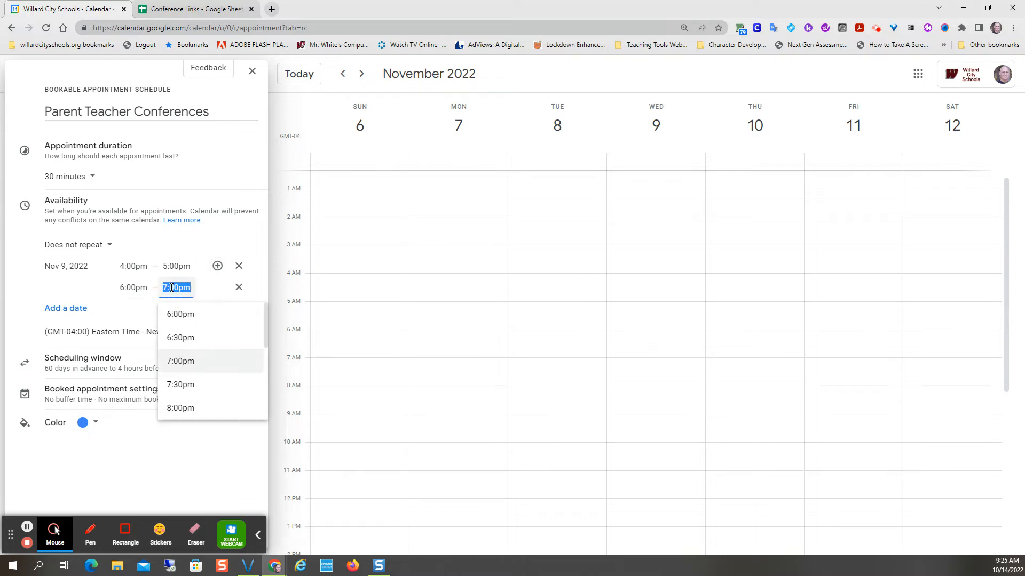
click(179, 407)
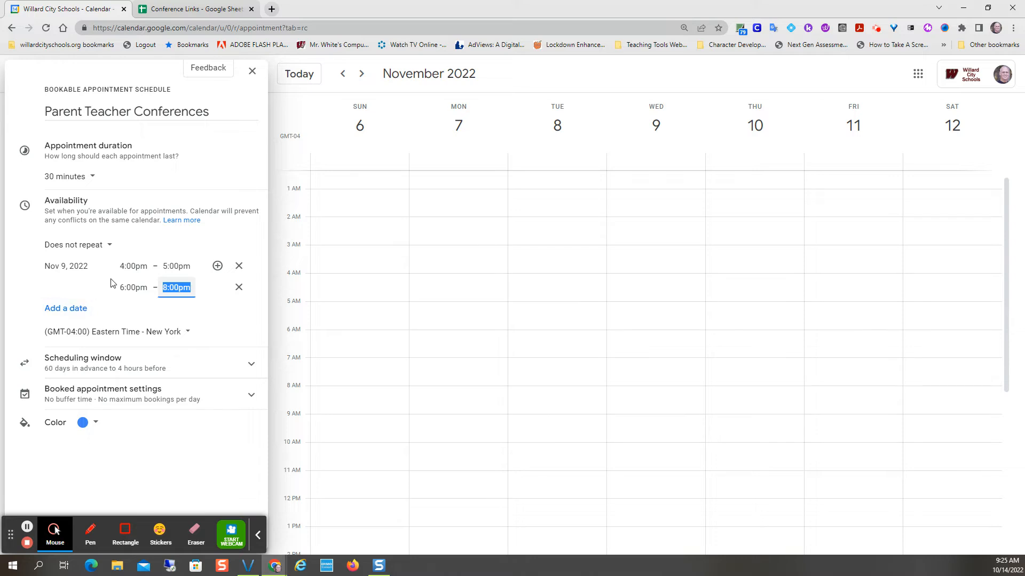
- Add Nov 10, 2022 as another availability date, running from 8:00am to 12:00pm
click(61, 310)
click(133, 356)
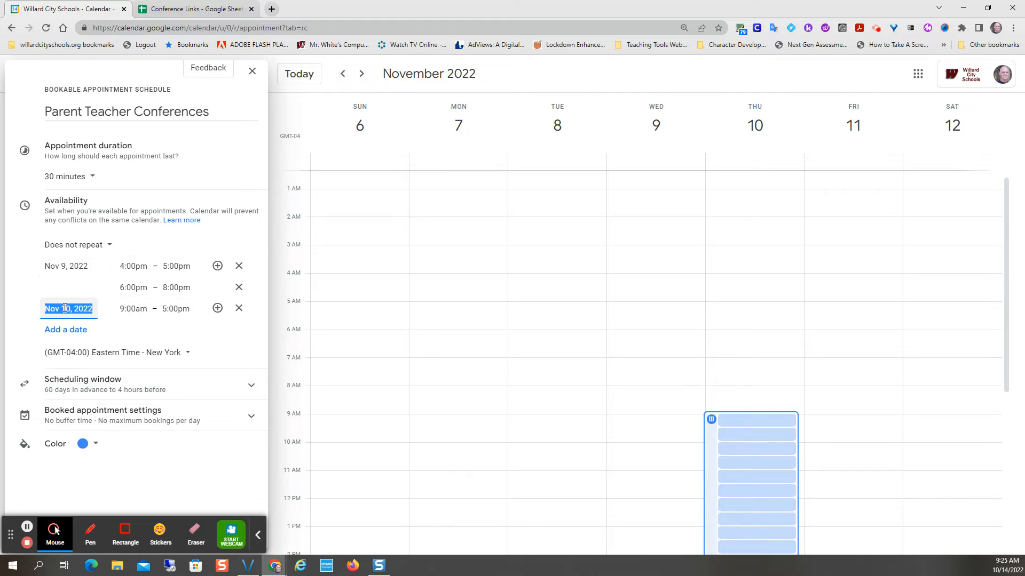
click(129, 311)
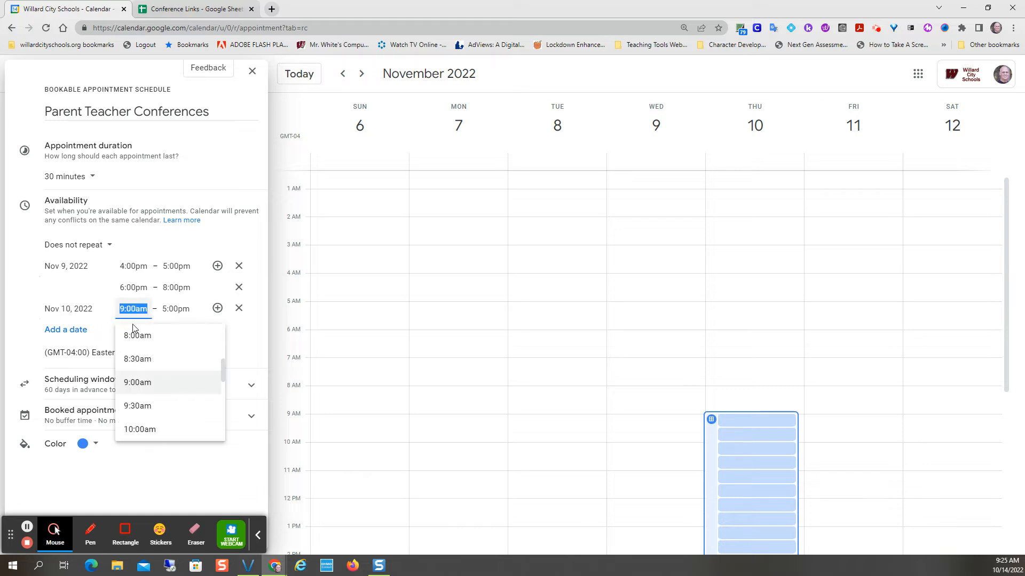
click(137, 334)
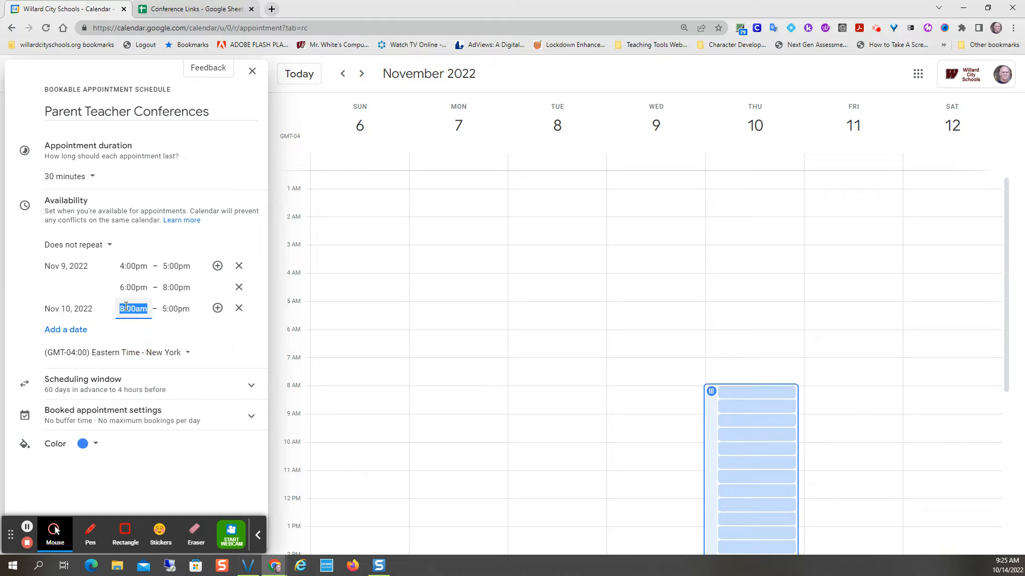
click(176, 311)
scroll(206, 390, down, 2)
scroll(206, 393, up, 4)
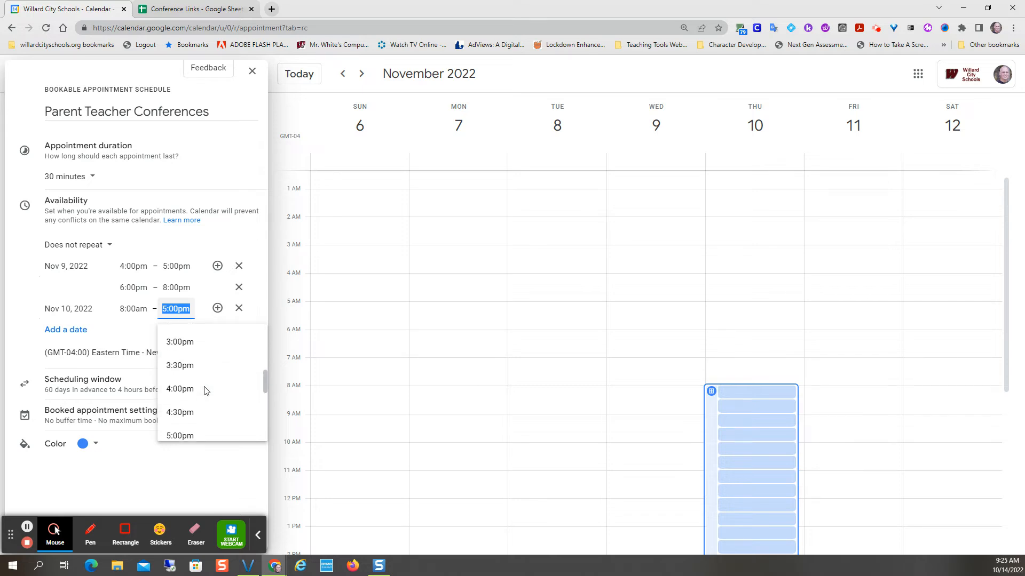
scroll(206, 390, up, 1)
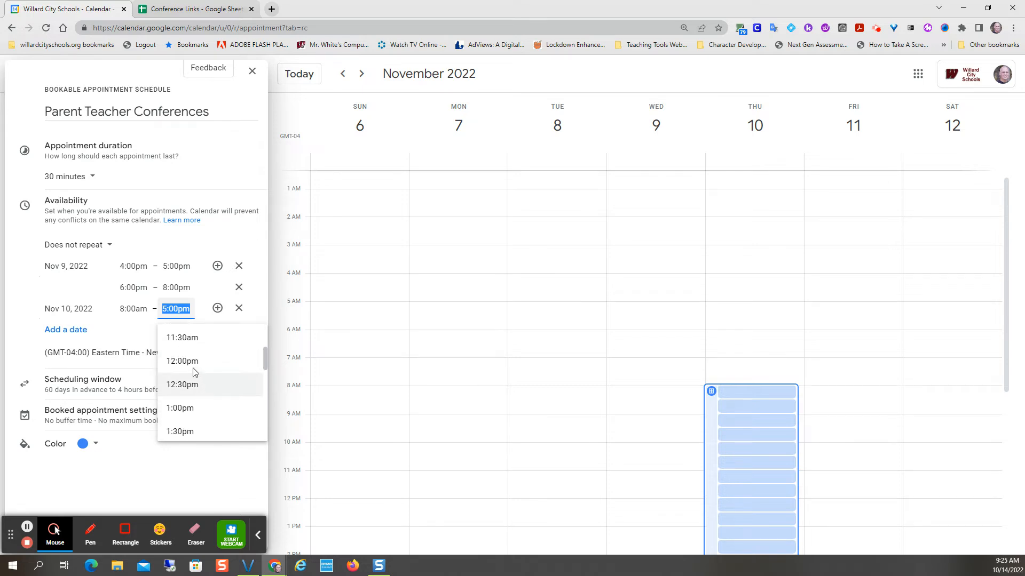
click(176, 359)
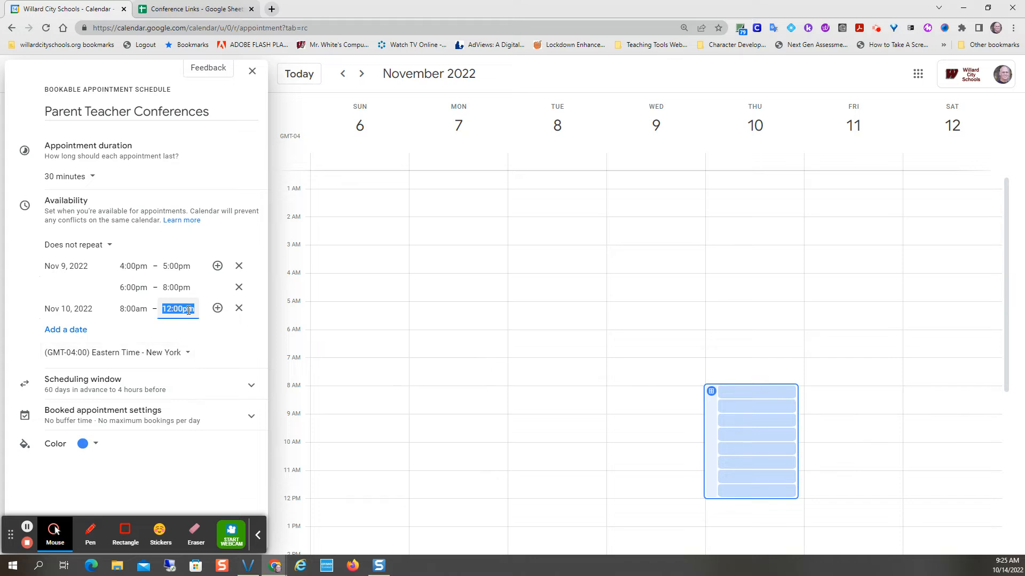
- Add a second availability period on Nov 10, 2022 from 1:00pm to 5:00pm
click(217, 309)
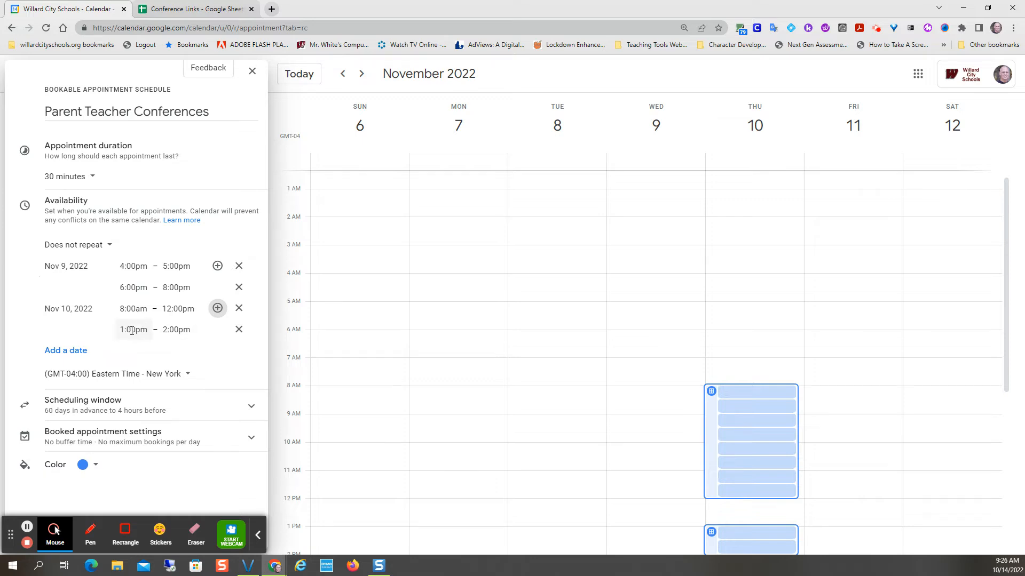
click(173, 330)
scroll(187, 433, down, 3)
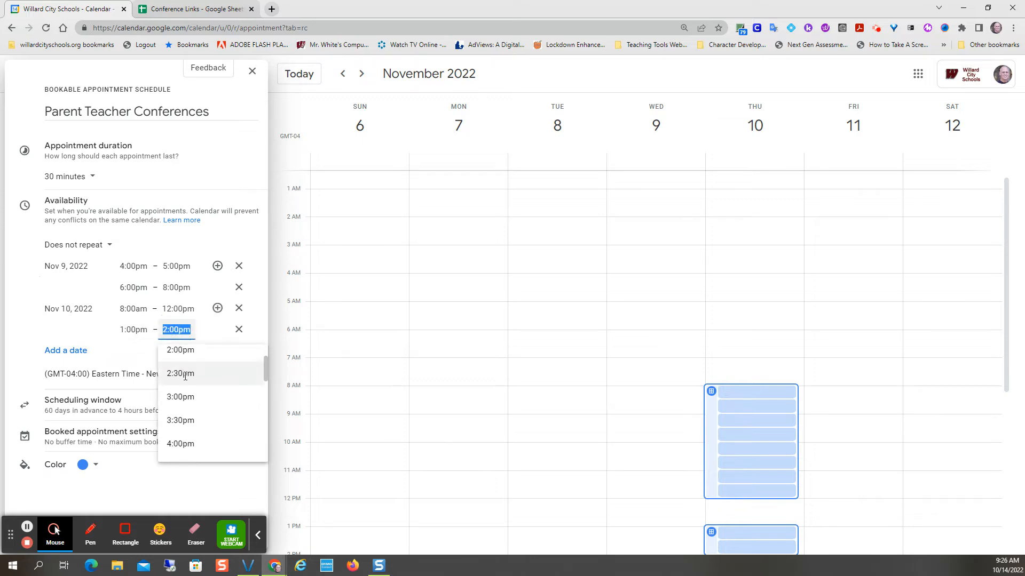
click(182, 437)
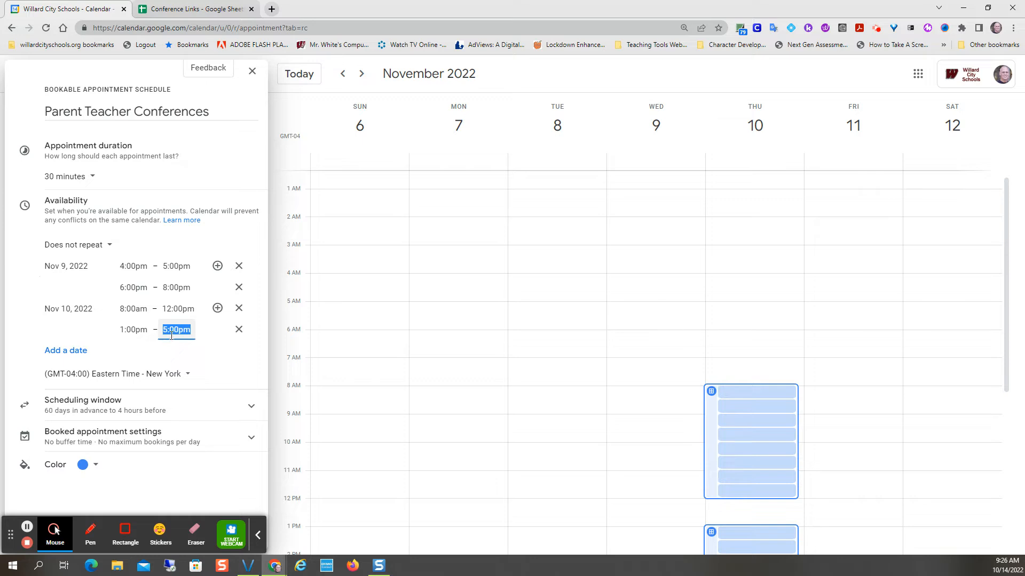
- Add a third availability period on Nov 10, 2022 from 6:00pm to 8:00pm
click(217, 308)
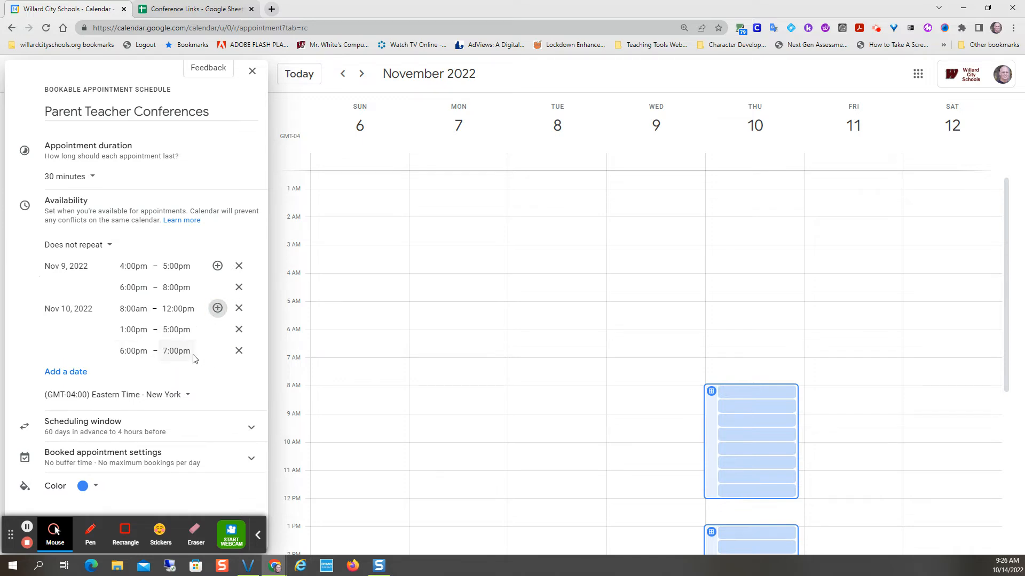
click(176, 352)
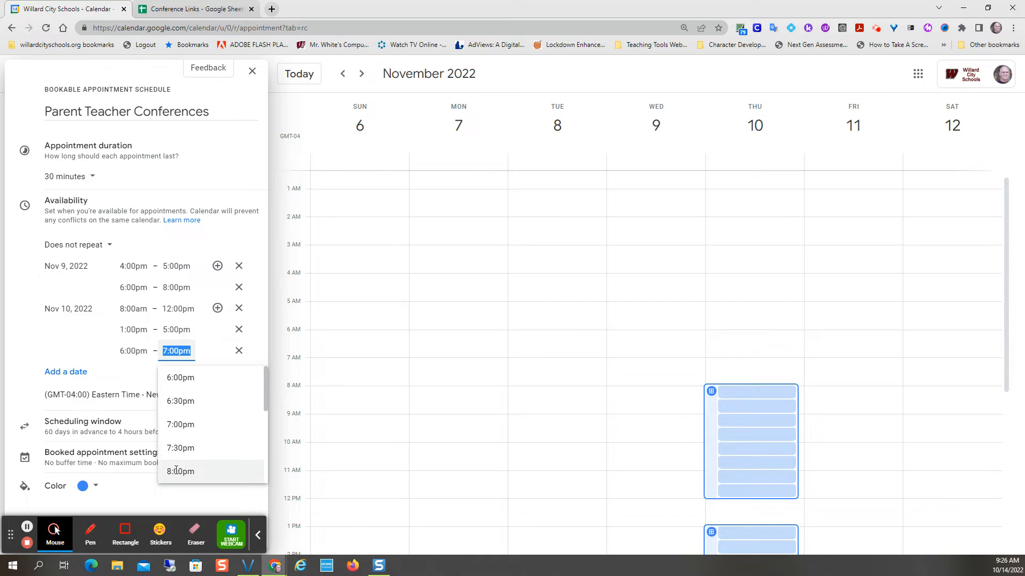
click(180, 469)
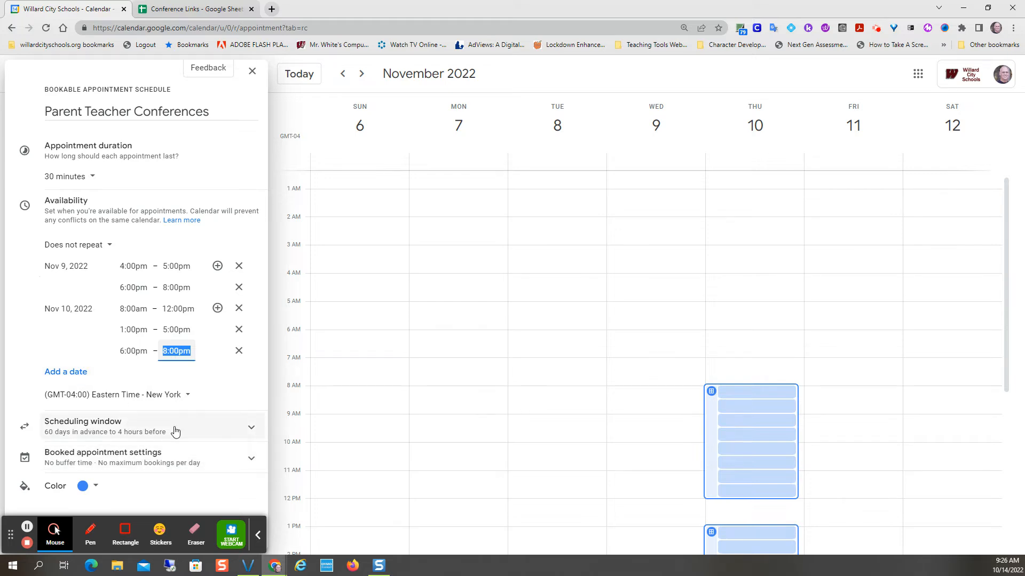
- In the scheduling window, set the minimum time before an appointment can be booked to 8 hours
click(247, 428)
scroll(150, 395, down, 1)
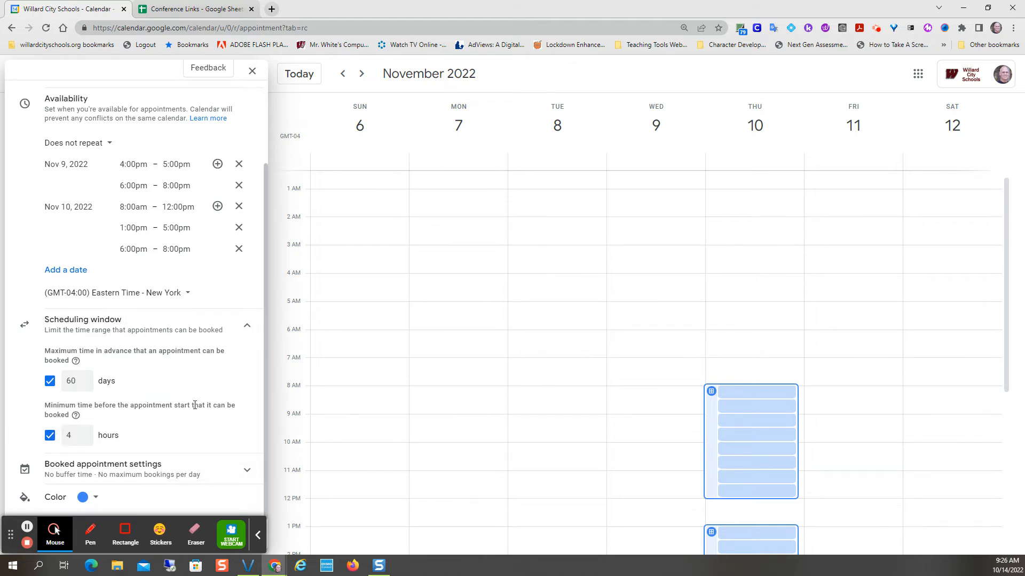
double_click(69, 436)
click(178, 428)
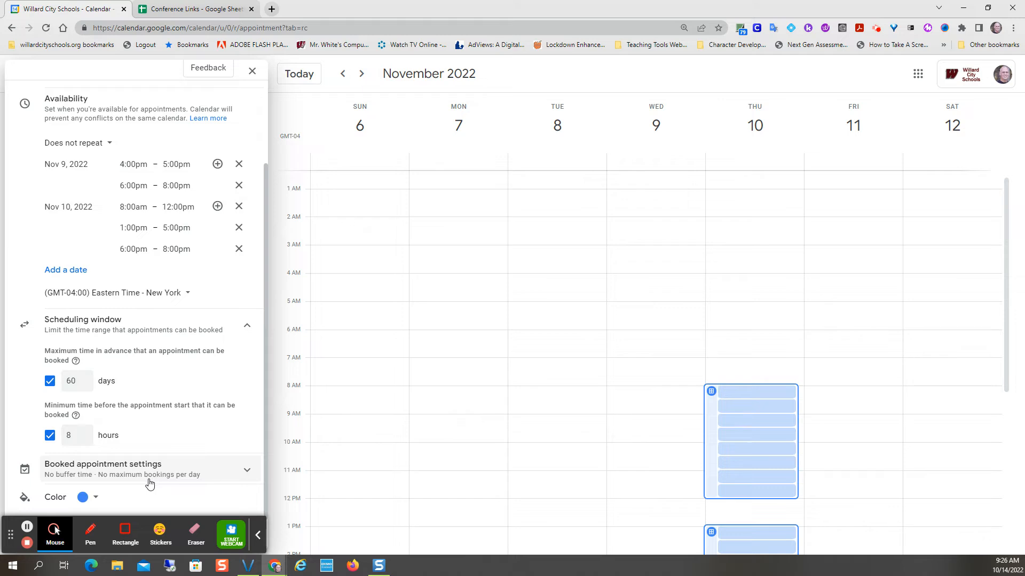
- Enable a 15-minute buffer between appointment slots and continue to the booking page details
click(169, 473)
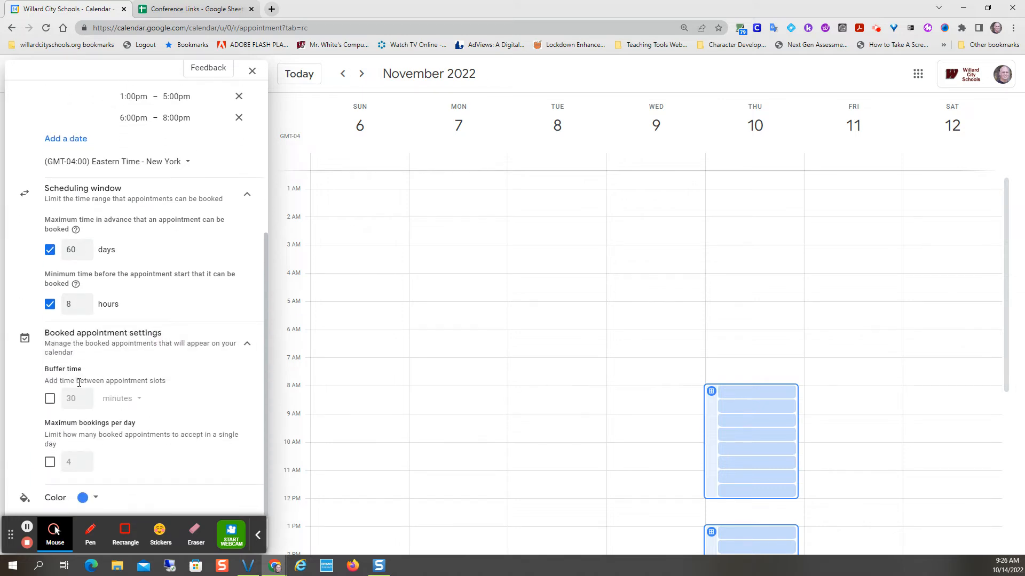
click(50, 398)
click(72, 401)
double_click(74, 401)
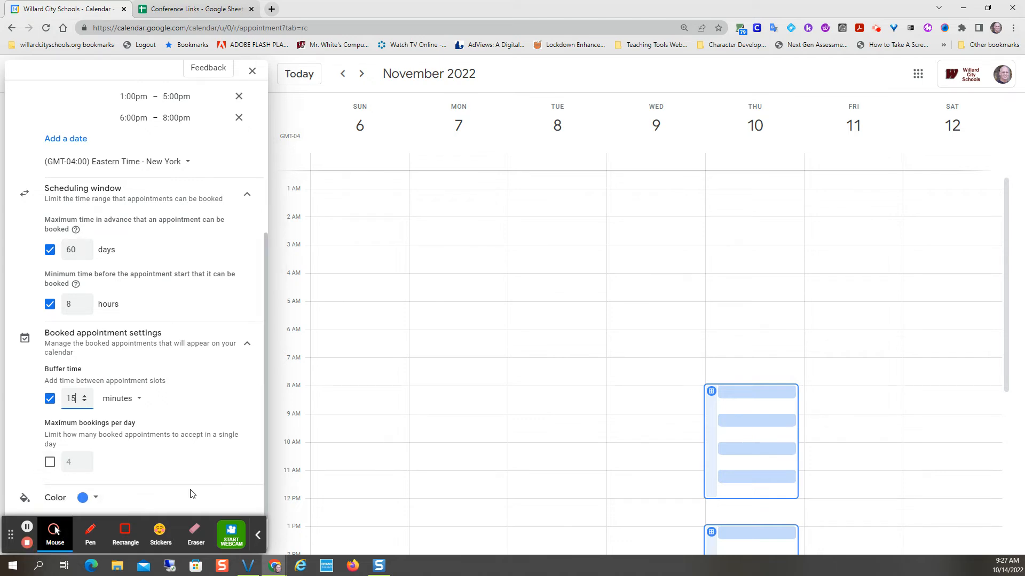
drag(12, 537, 400, 496)
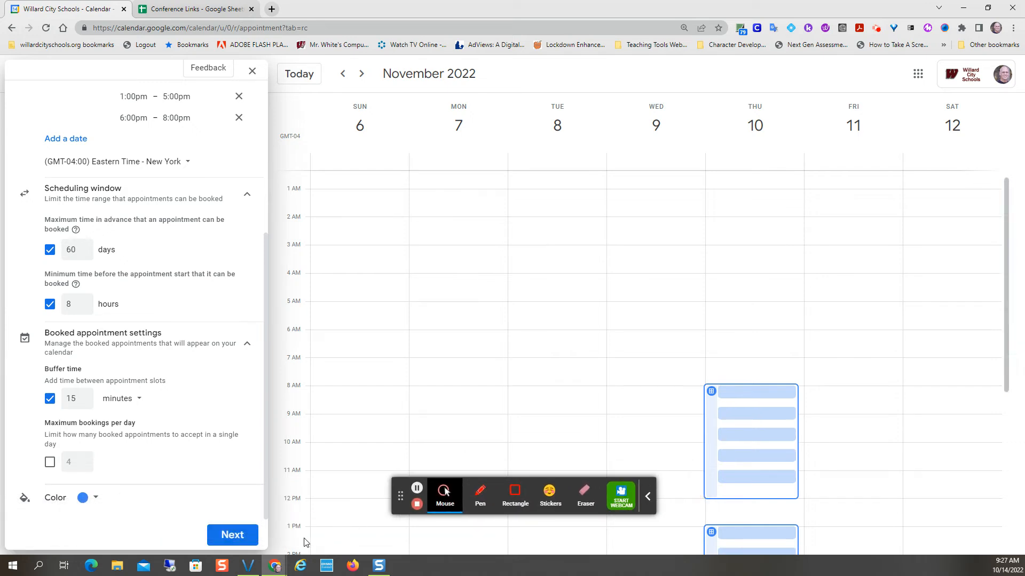
click(233, 537)
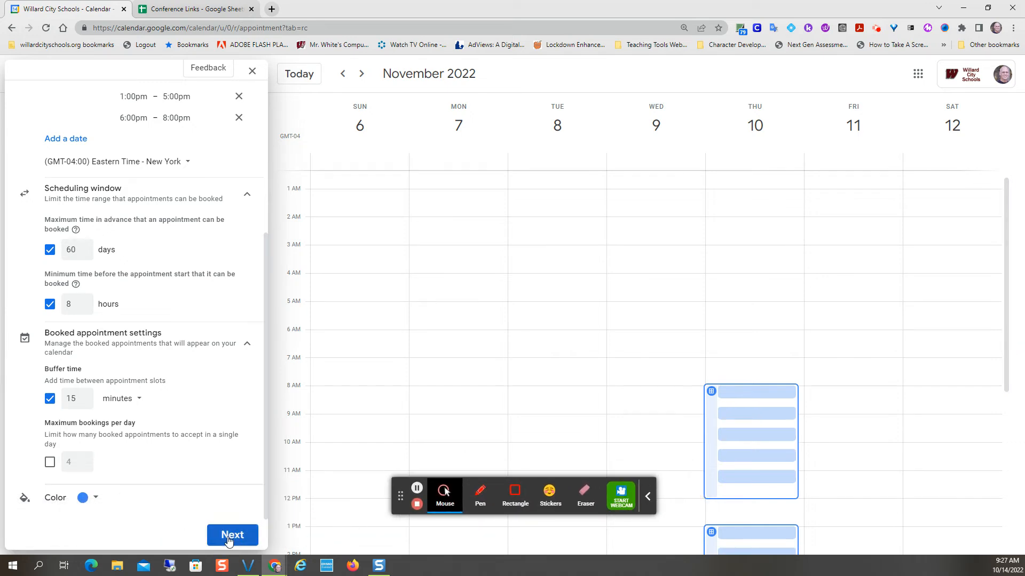
- Set the location to "None / to be specified later" and enter the description "Parent Teacher Conferences for" followed by the teacher's name
click(85, 305)
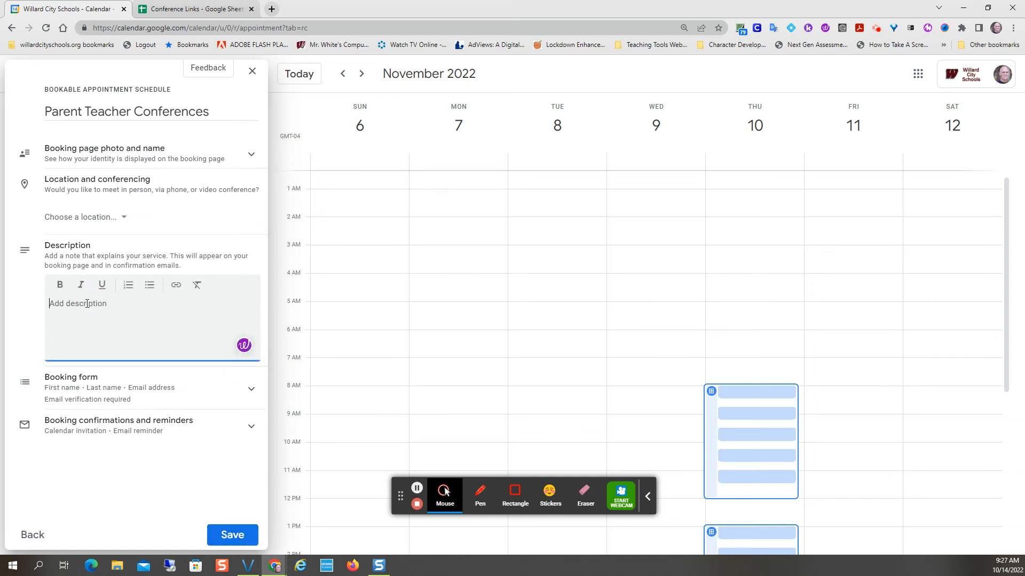
click(74, 220)
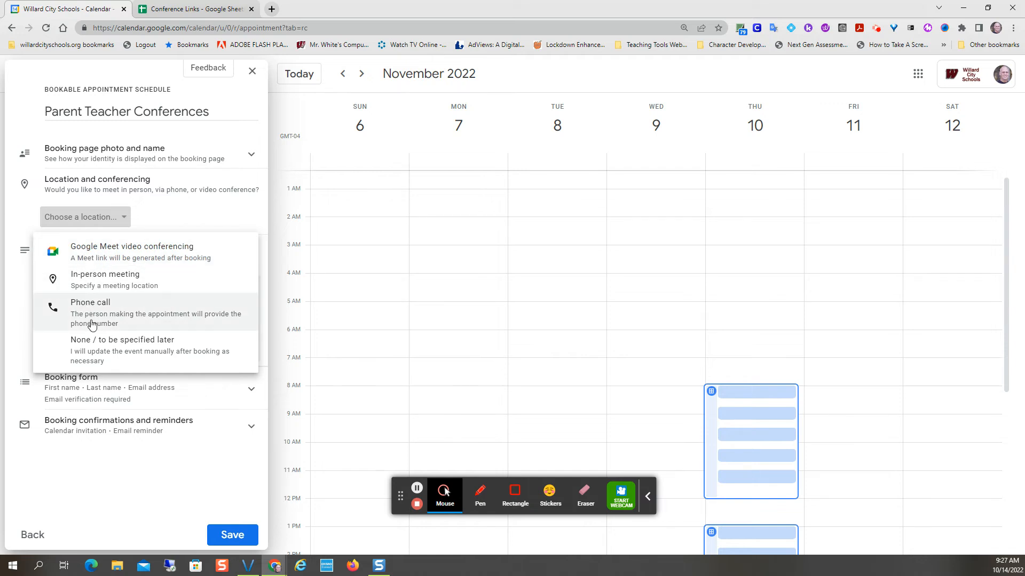
click(130, 351)
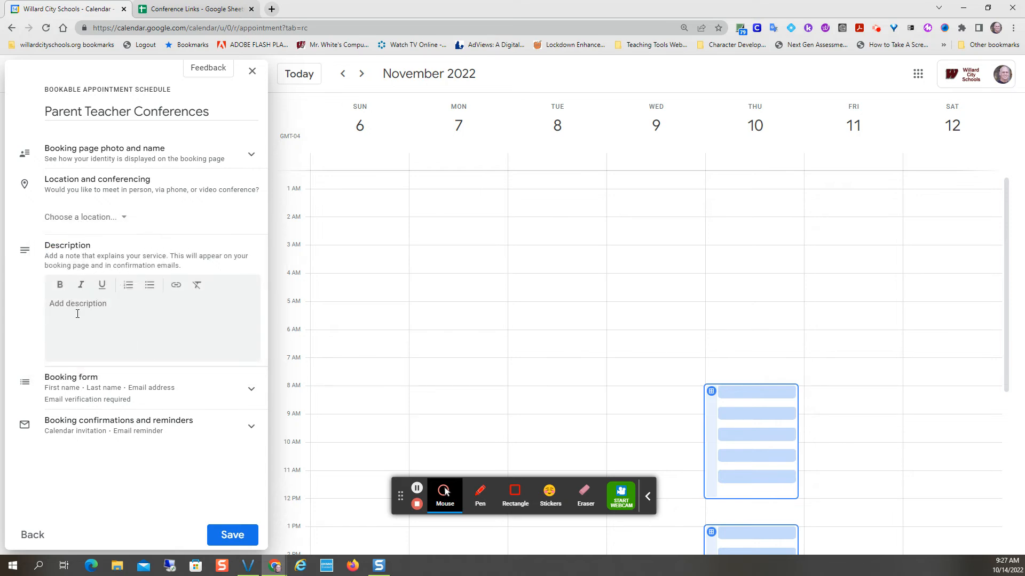
click(75, 319)
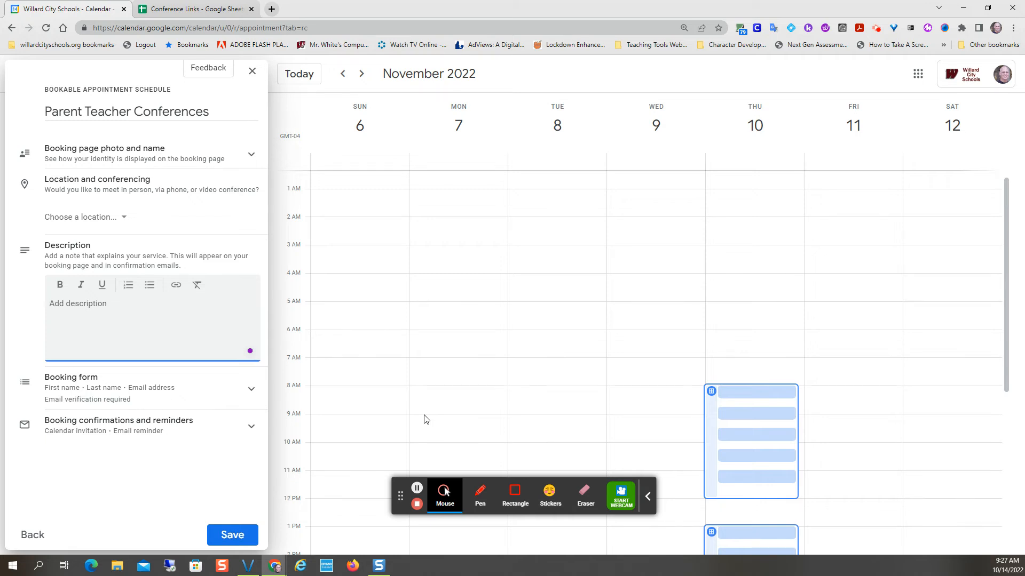
text(Pa)
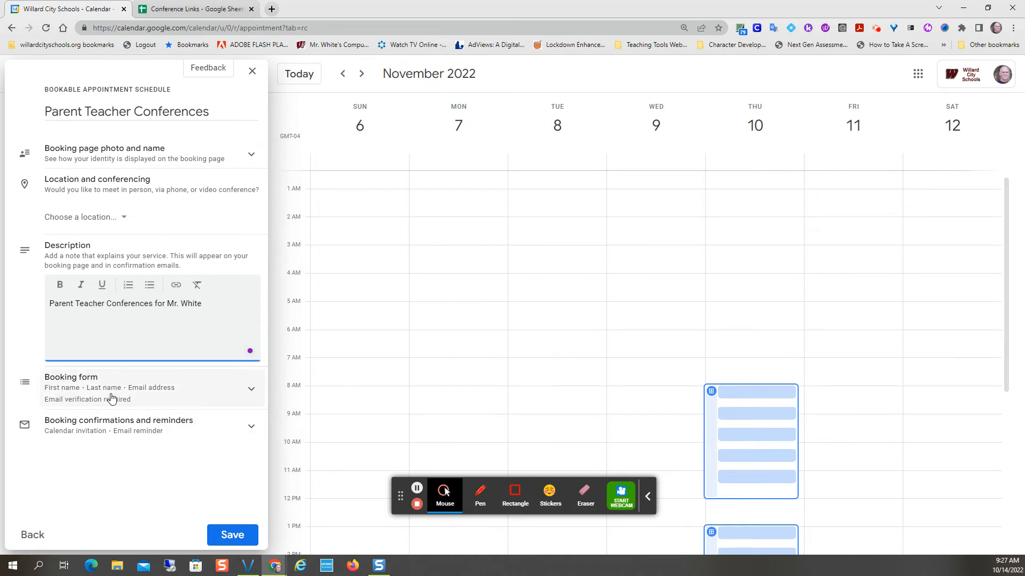
- Add a required Phone number item to the booking form
click(251, 389)
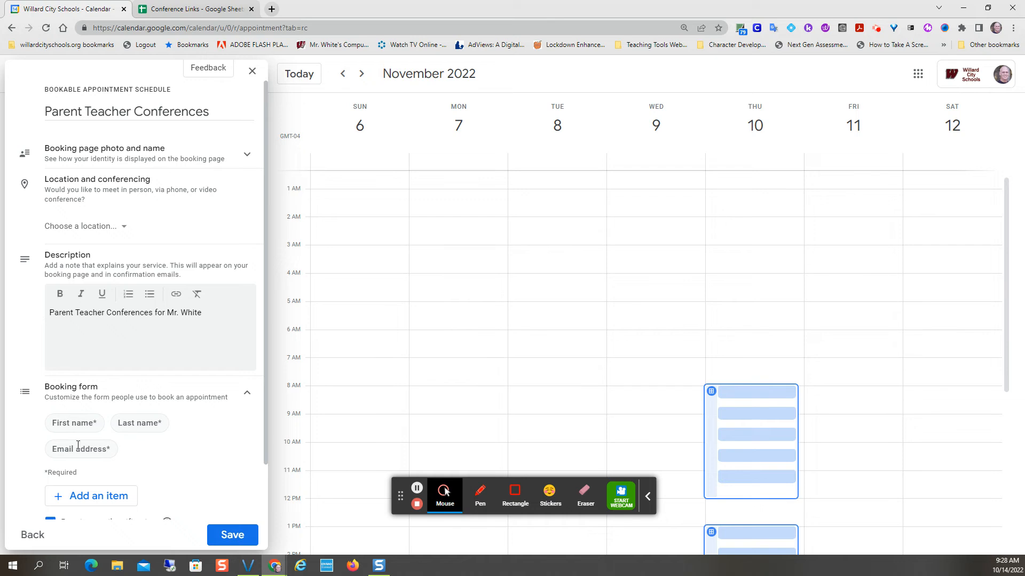
scroll(90, 450, down, 1)
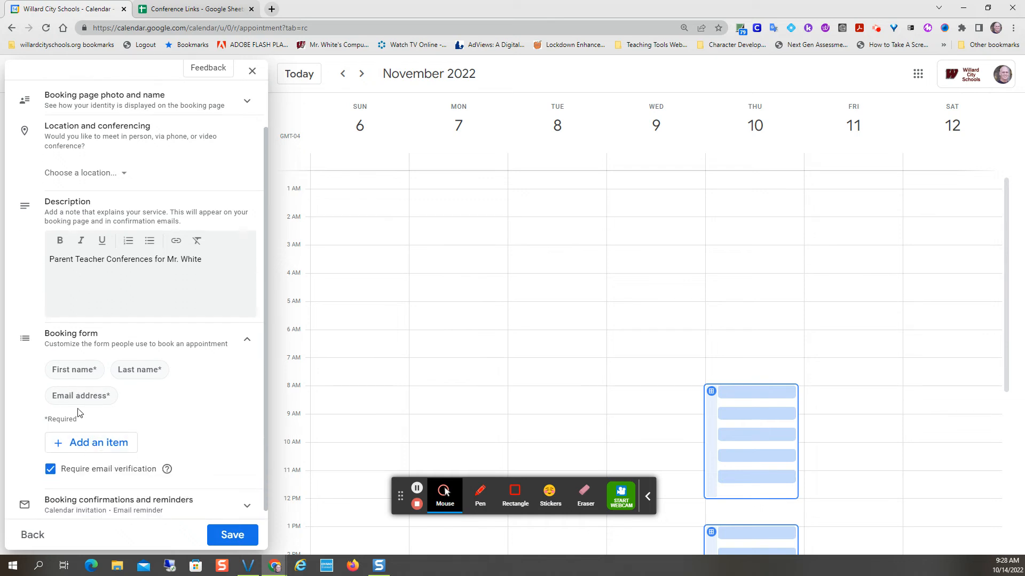
click(83, 442)
click(432, 317)
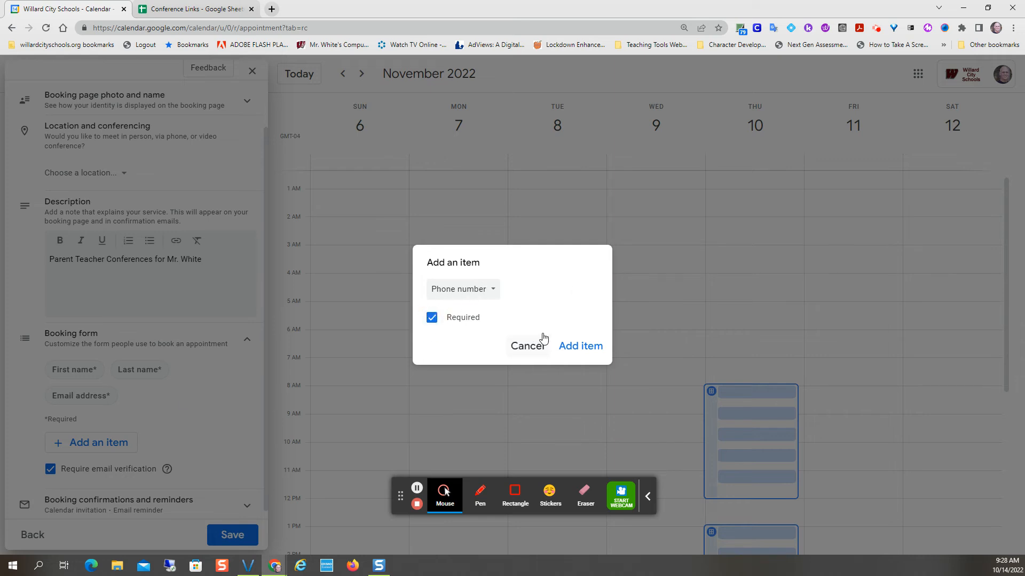
click(580, 346)
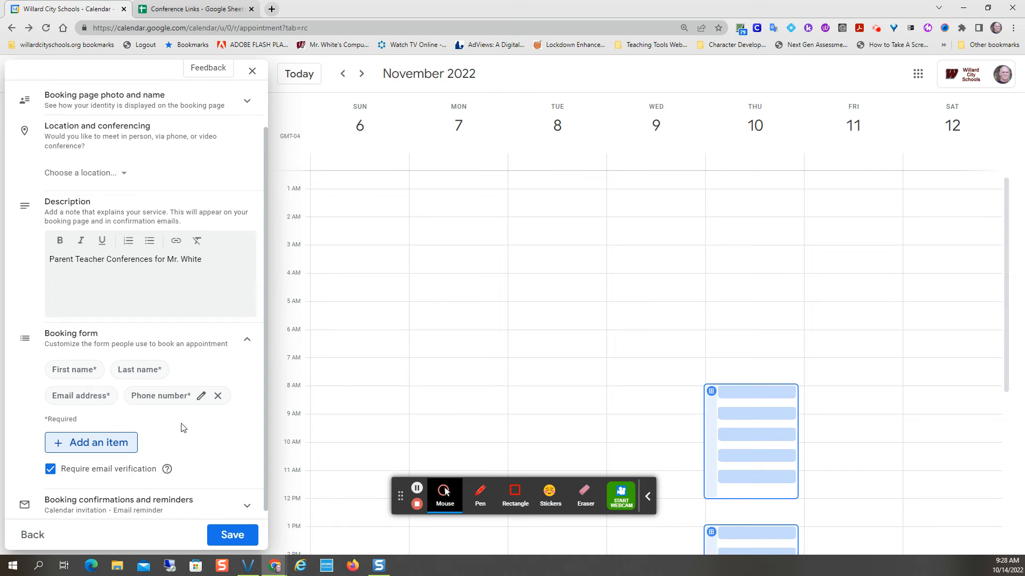
- Review the booking confirmations and reminders, then save the appointment schedule
scroll(183, 427, down, 1)
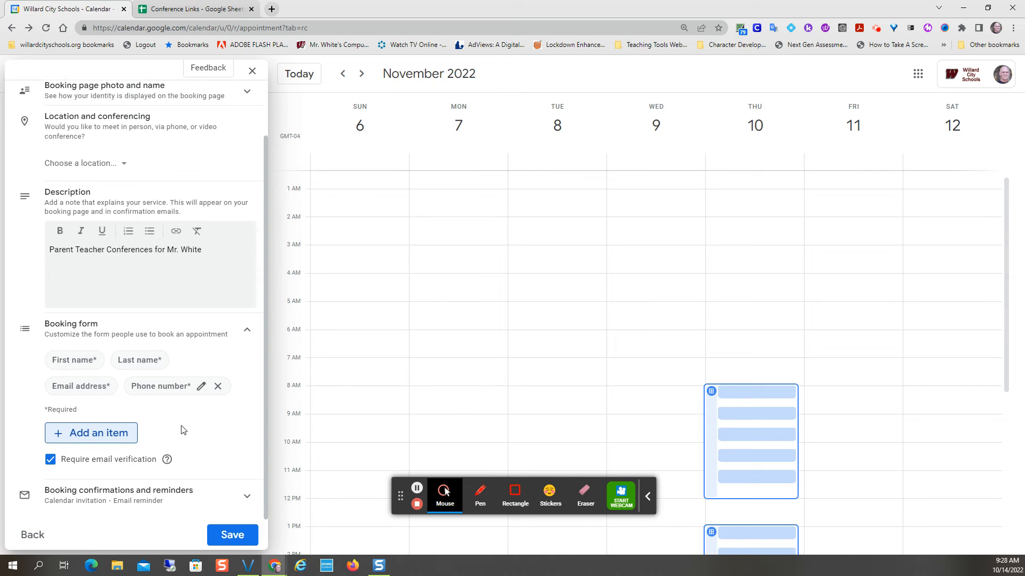
click(206, 501)
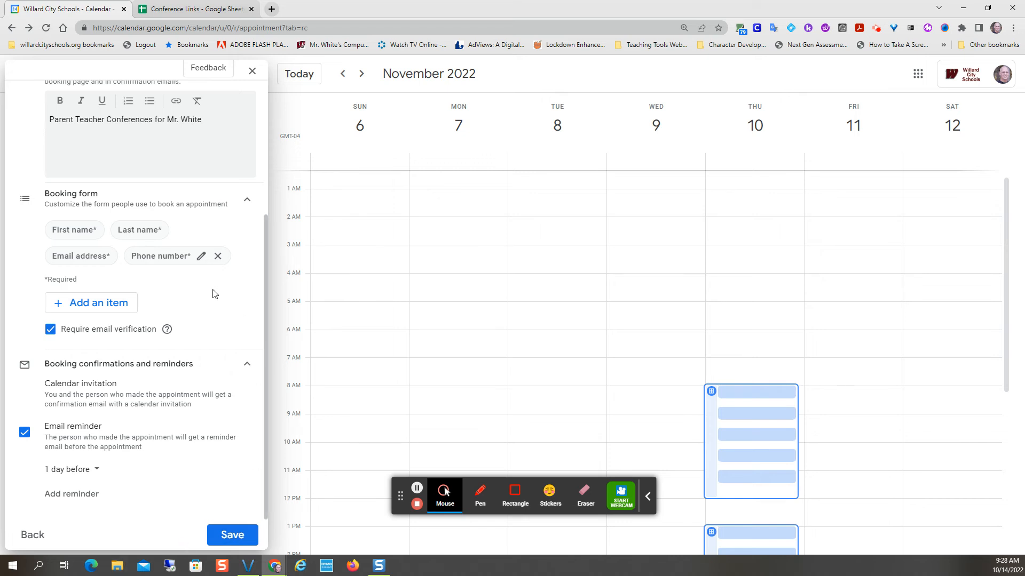
click(230, 537)
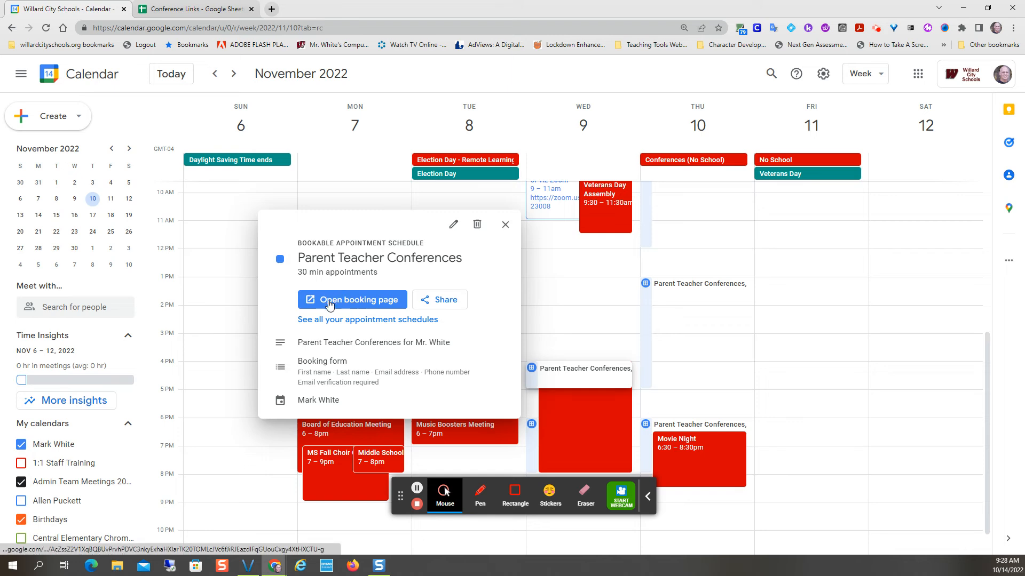
- Copy the share link for the single Parent Teacher Conferences booking page and finish sharing
click(436, 303)
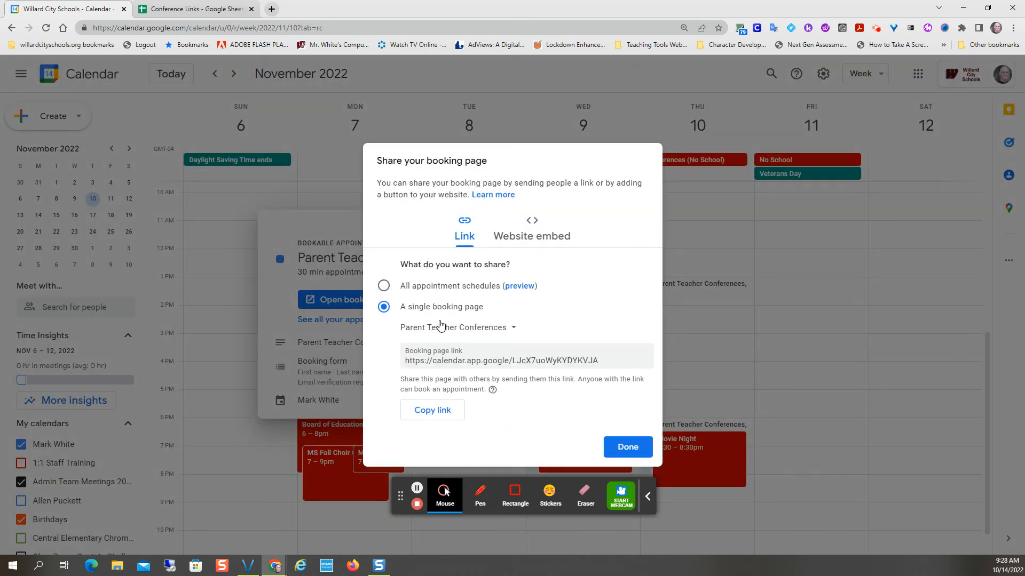
click(208, 7)
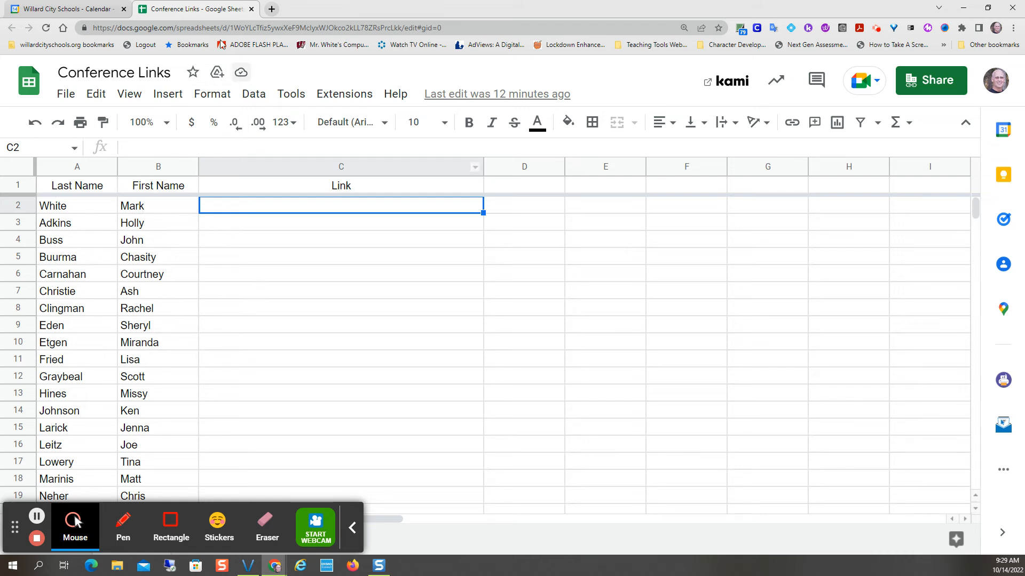
click(89, 9)
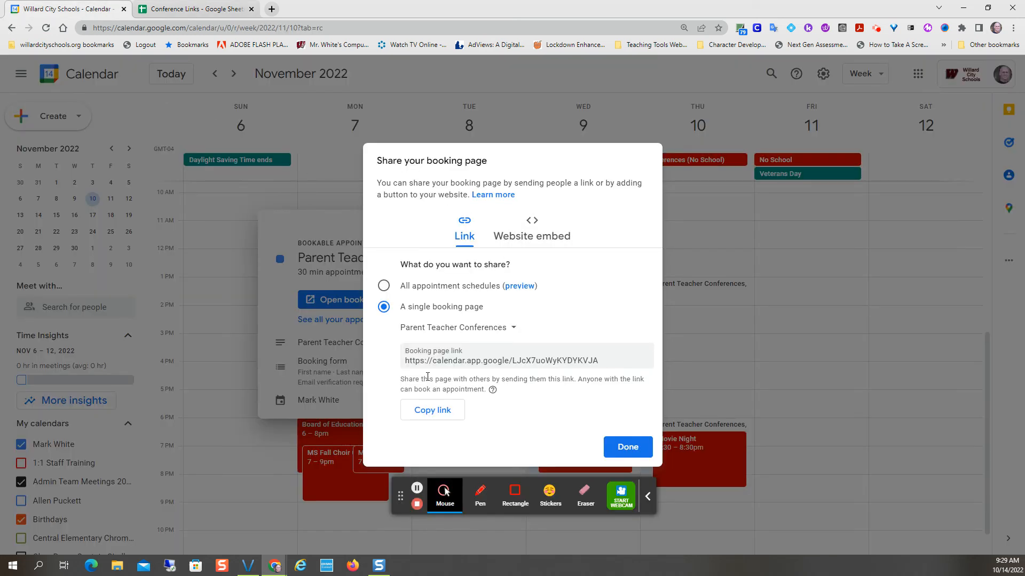
click(431, 414)
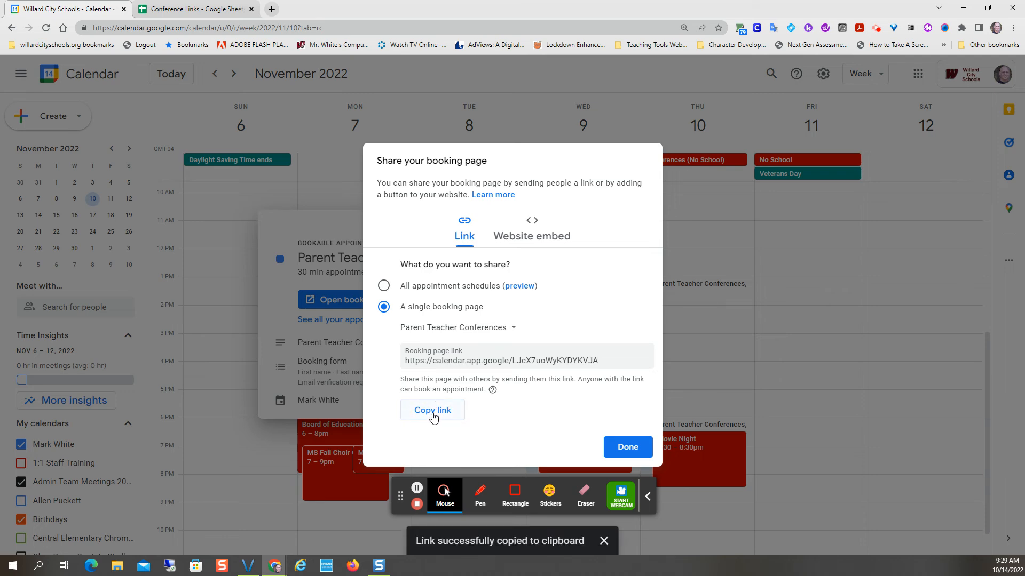
click(628, 447)
- Switch to the Conference Links spreadsheet in Google Sheets and paste the booking page link into cell C2
click(195, 9)
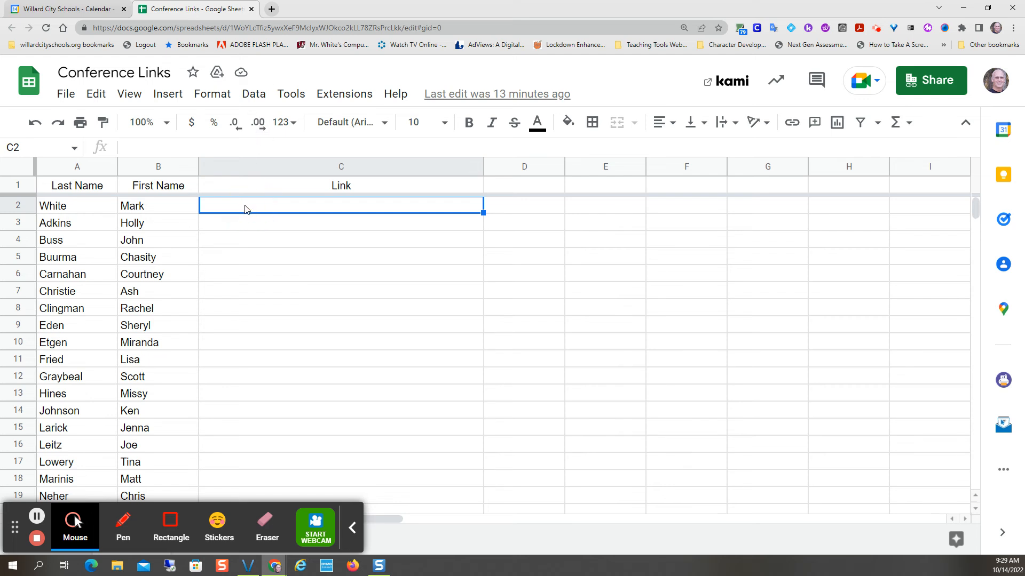
click(94, 94)
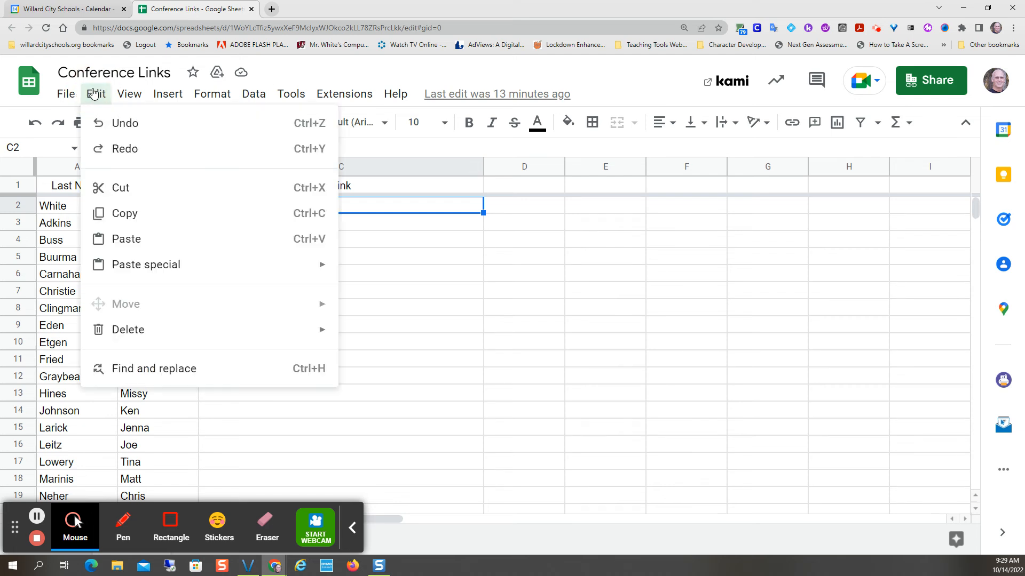
click(126, 242)
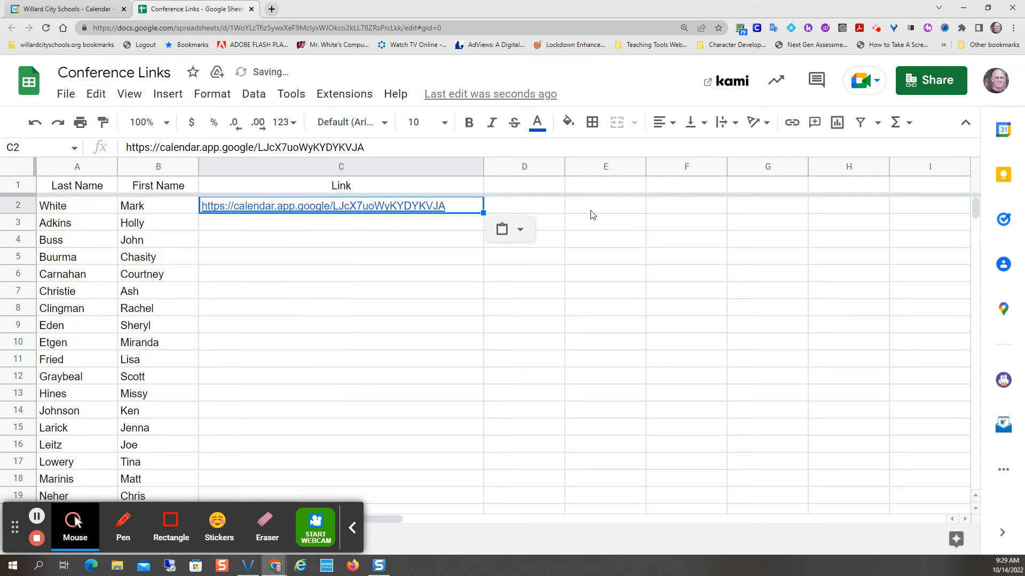
click(601, 224)
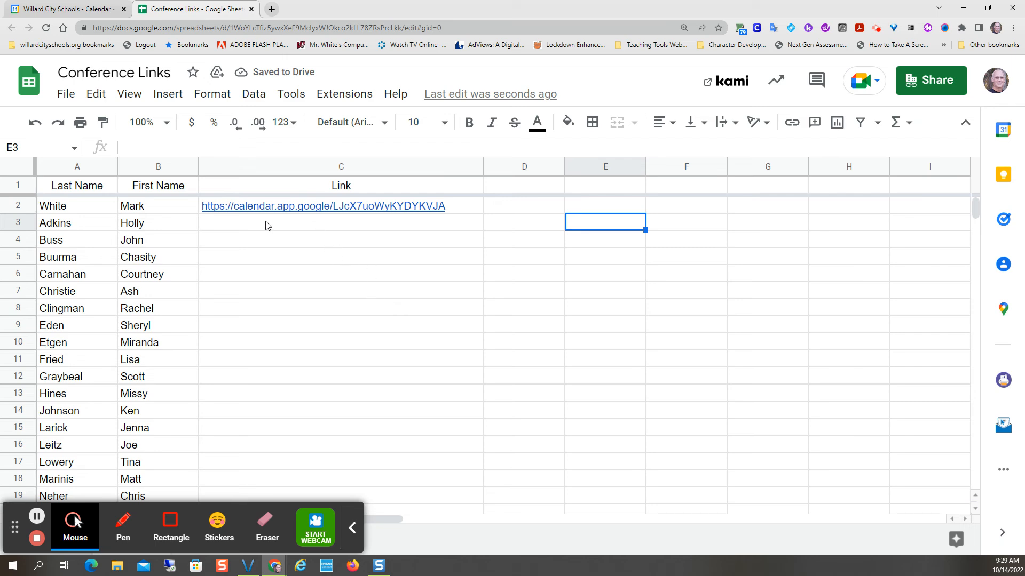
- Return to Google Calendar, close the schedule's details and view the conference blocks on Nov 9 and 10
click(74, 7)
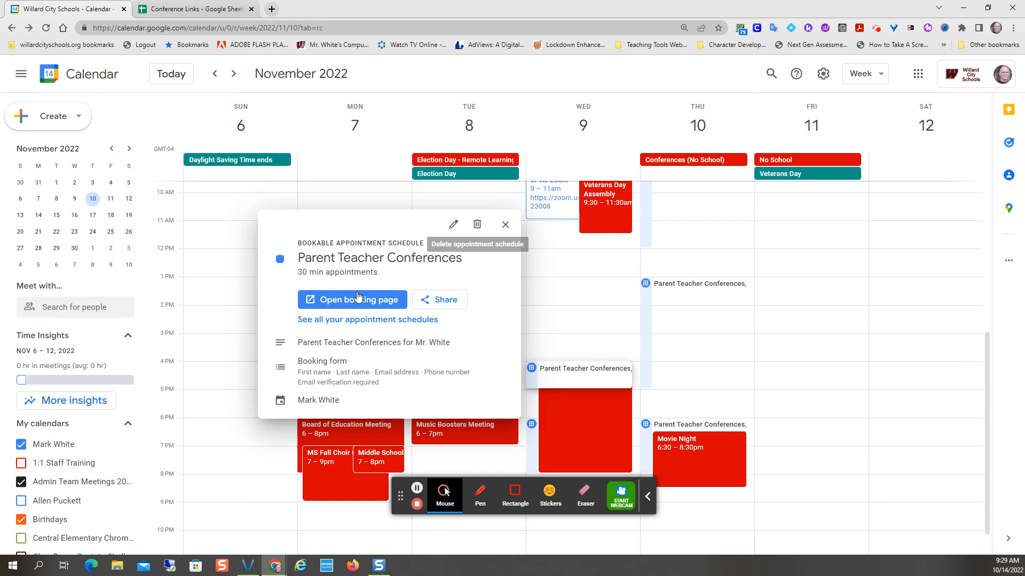
click(505, 224)
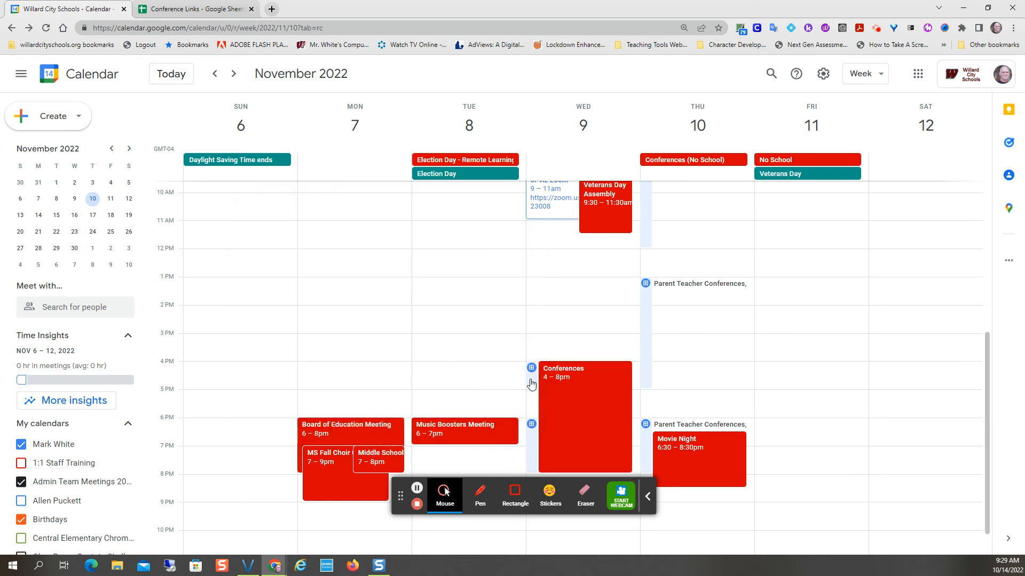
scroll(530, 340, down, 1)
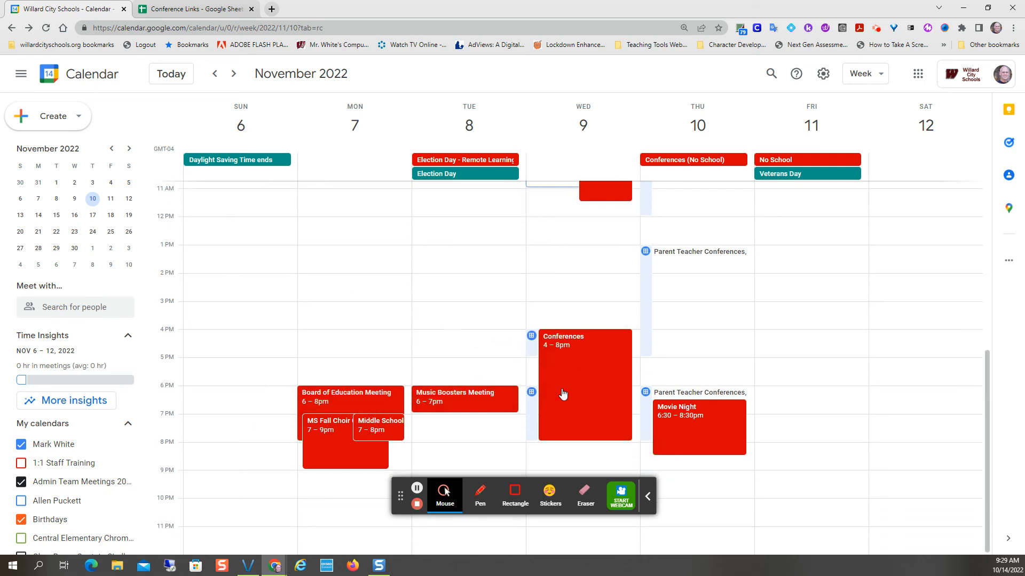
- Hide the WCS Calendar events so the conference blocks stand clear in the week view
scroll(59, 464, down, 10)
scroll(74, 413, down, 1)
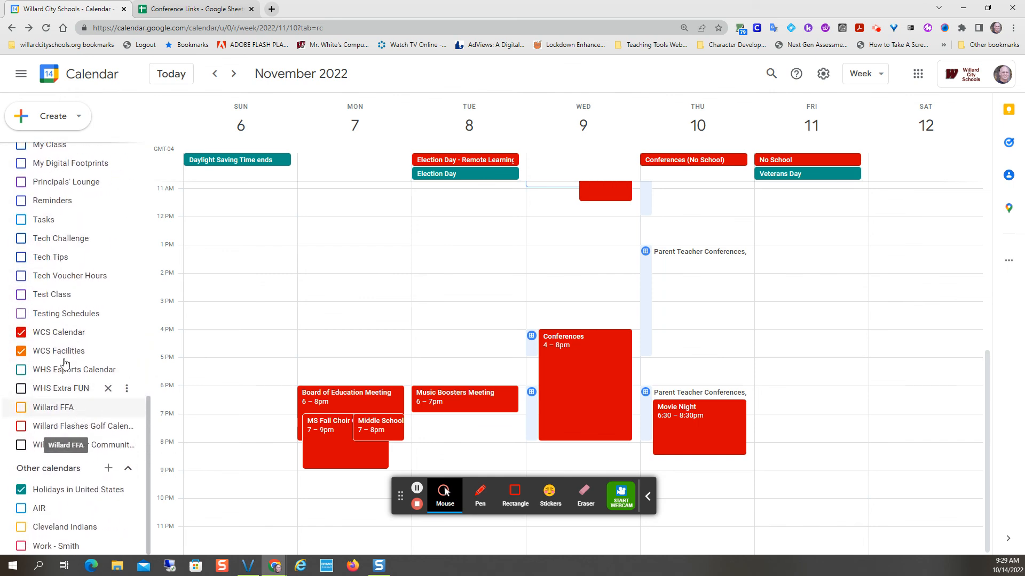
click(21, 332)
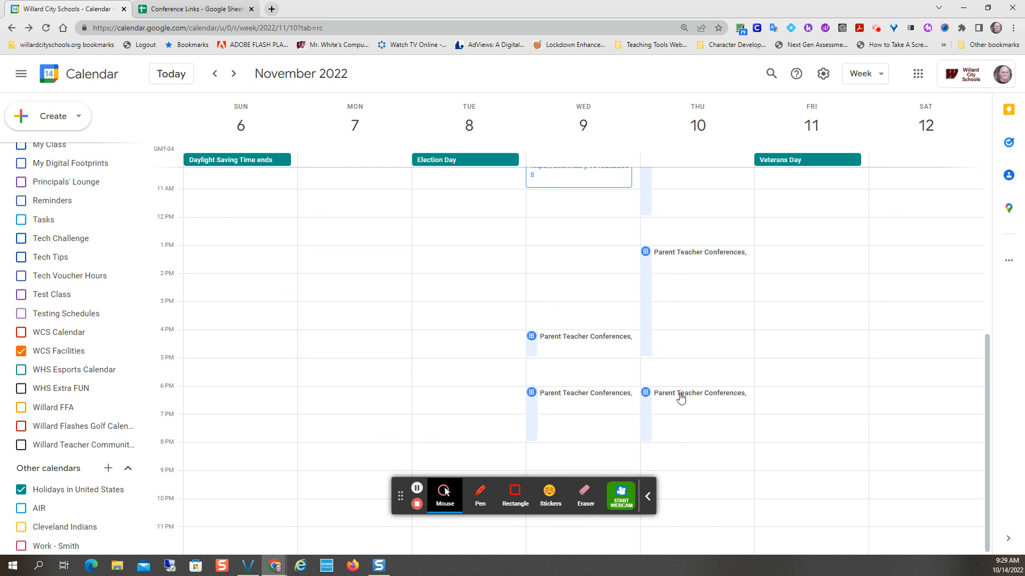
- Copy the single booking page link again from the Nov 9 Parent Teacher Conferences block and switch to the Conference Links spreadsheet
click(562, 342)
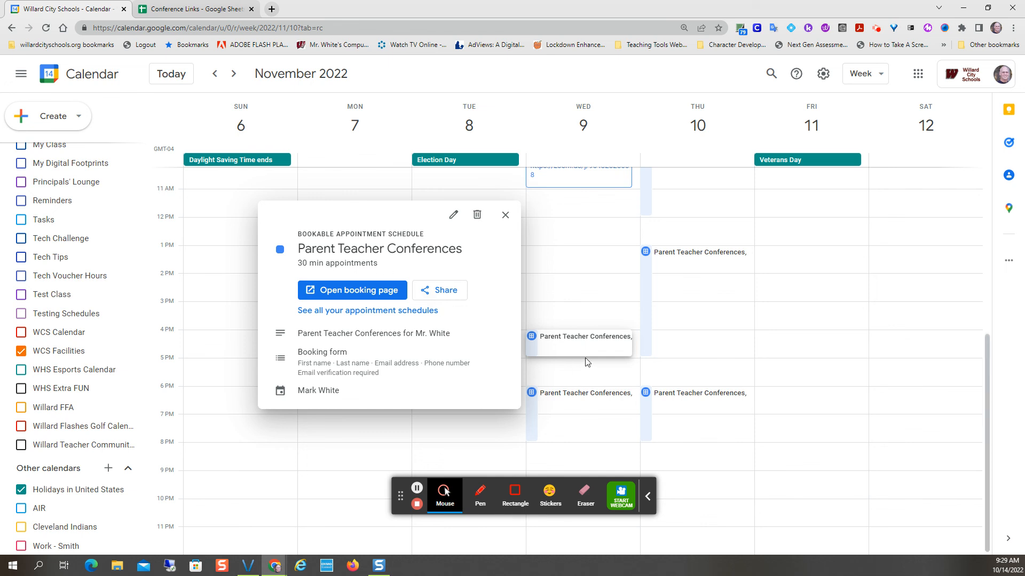
click(440, 298)
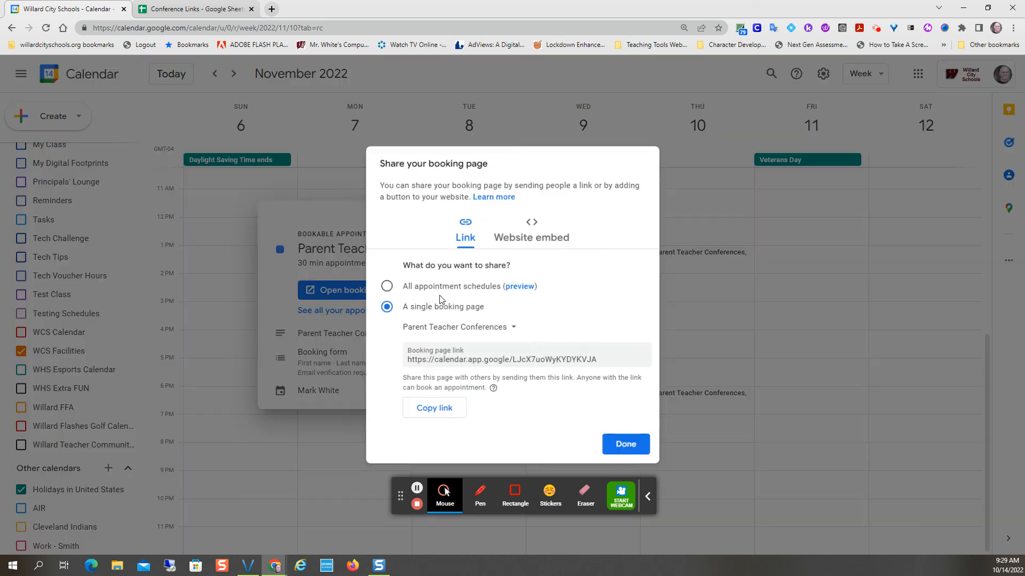
click(432, 412)
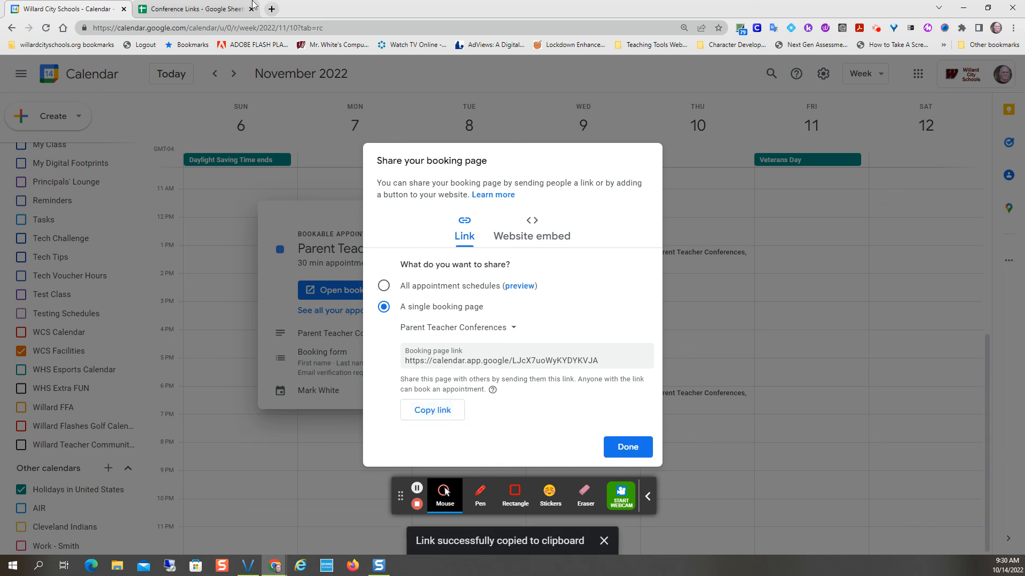
click(195, 10)
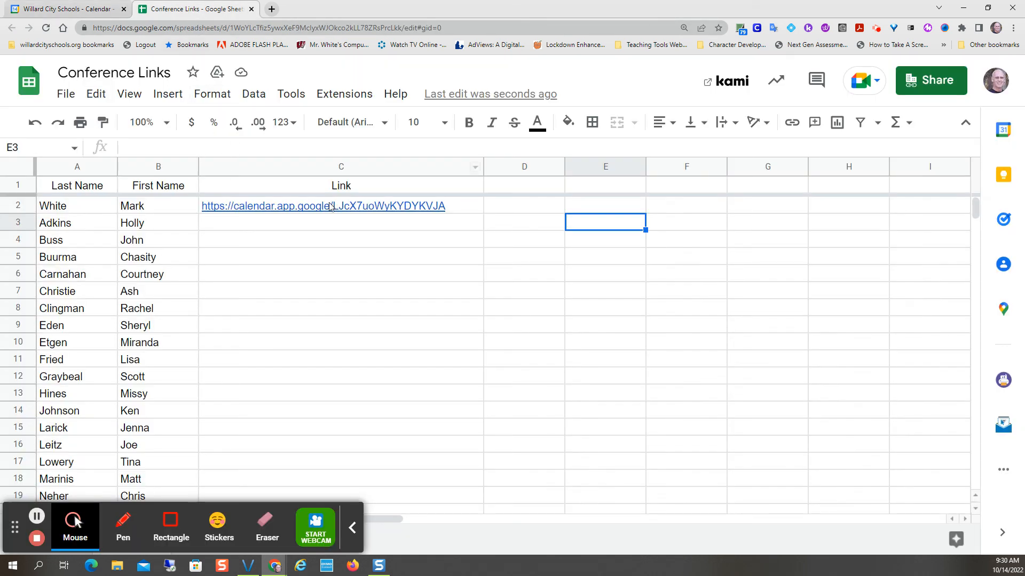